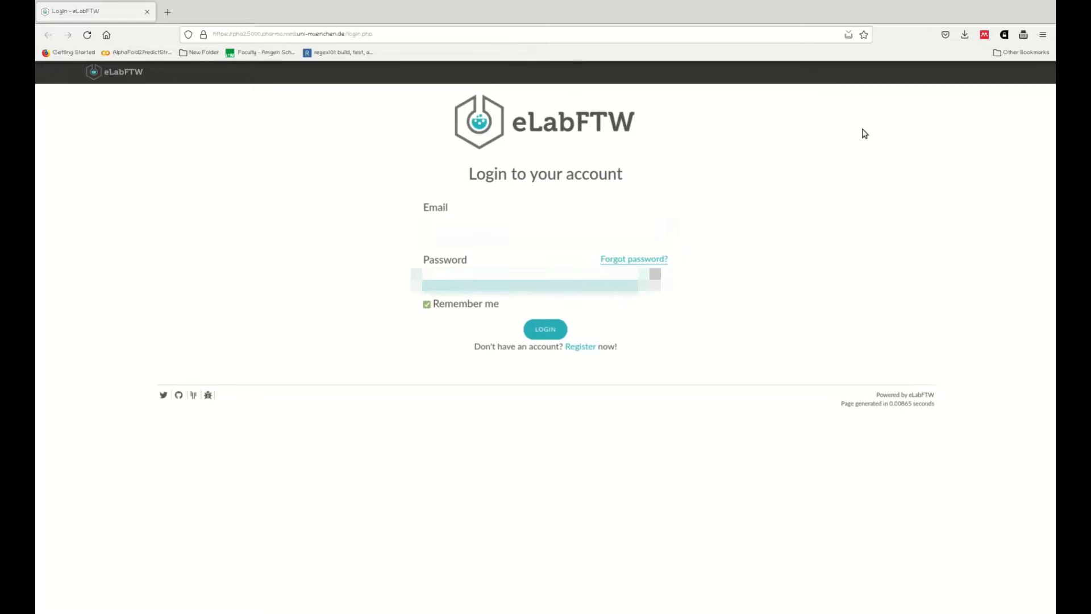
Step: Log in to the account and choose the Bacterial Toxins team
{"action": "key", "text": "Return"}
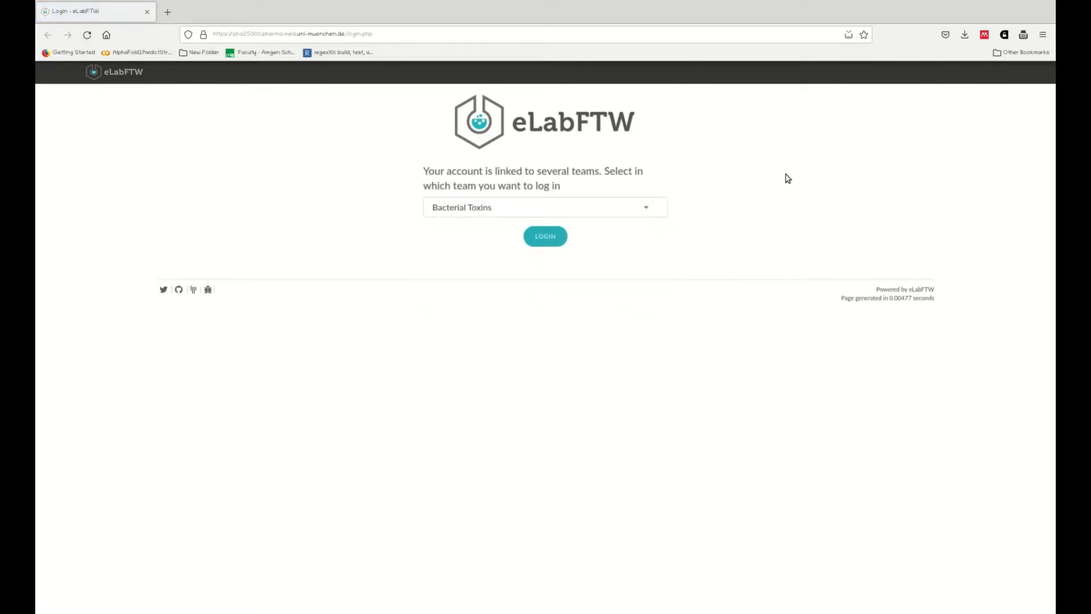
{"action": "left_click", "coordinate": [545, 245]}
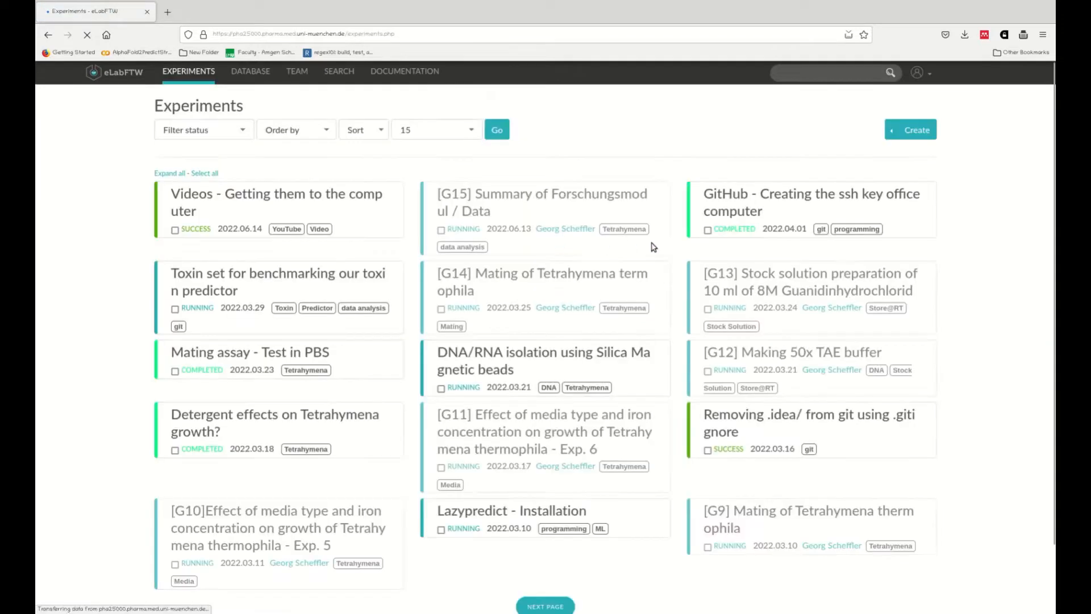
Step: Browse the Database page and the Documentation link, then return to the Database tab
{"action": "left_click", "coordinate": [258, 72]}
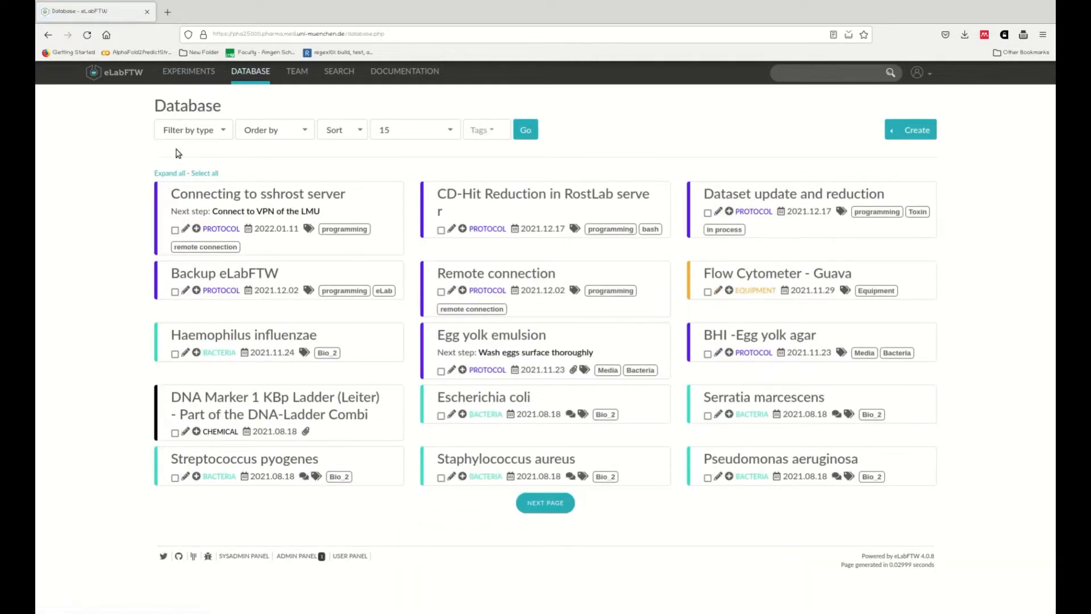
{"action": "left_click", "coordinate": [397, 74]}
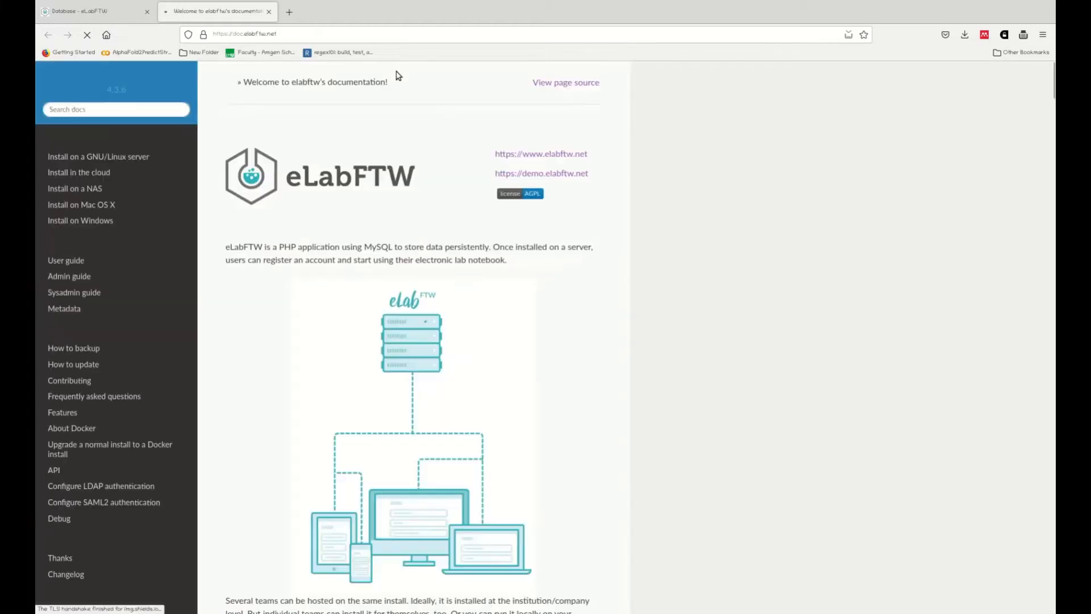
{"action": "left_click", "coordinate": [270, 12]}
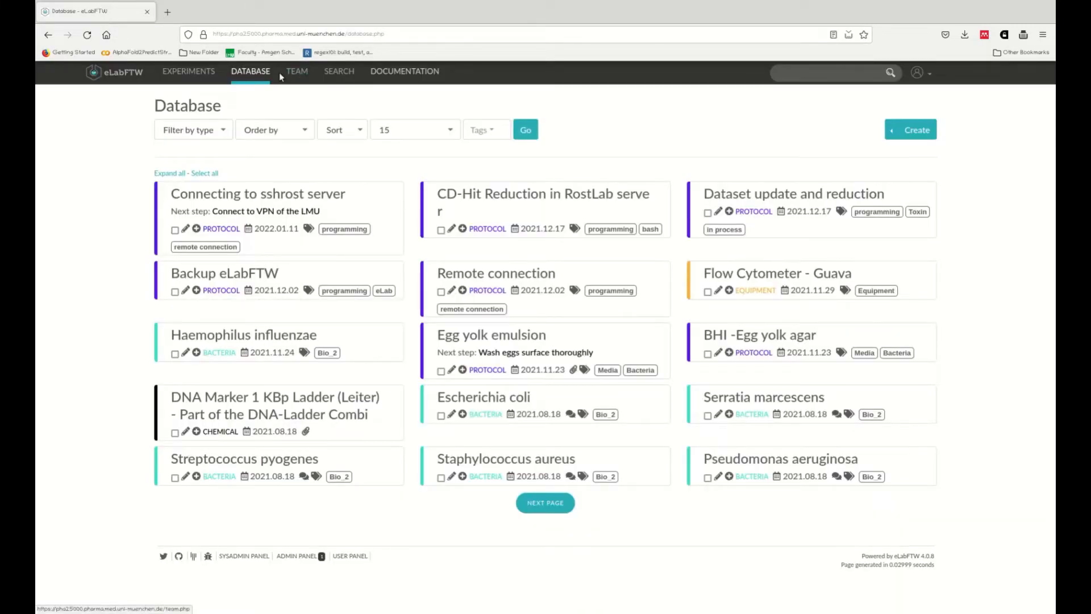
Step: Open the Protocol item type's template from the admin panel's Types of Items section
{"action": "left_click", "coordinate": [310, 556]}
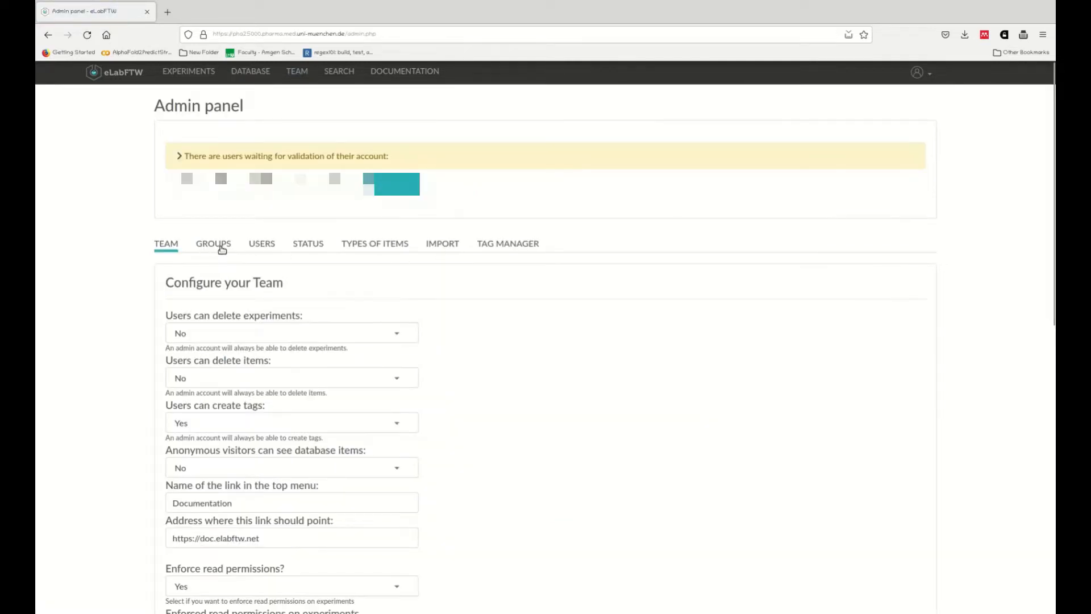
{"action": "left_click", "coordinate": [222, 249]}
{"action": "left_click", "coordinate": [372, 245]}
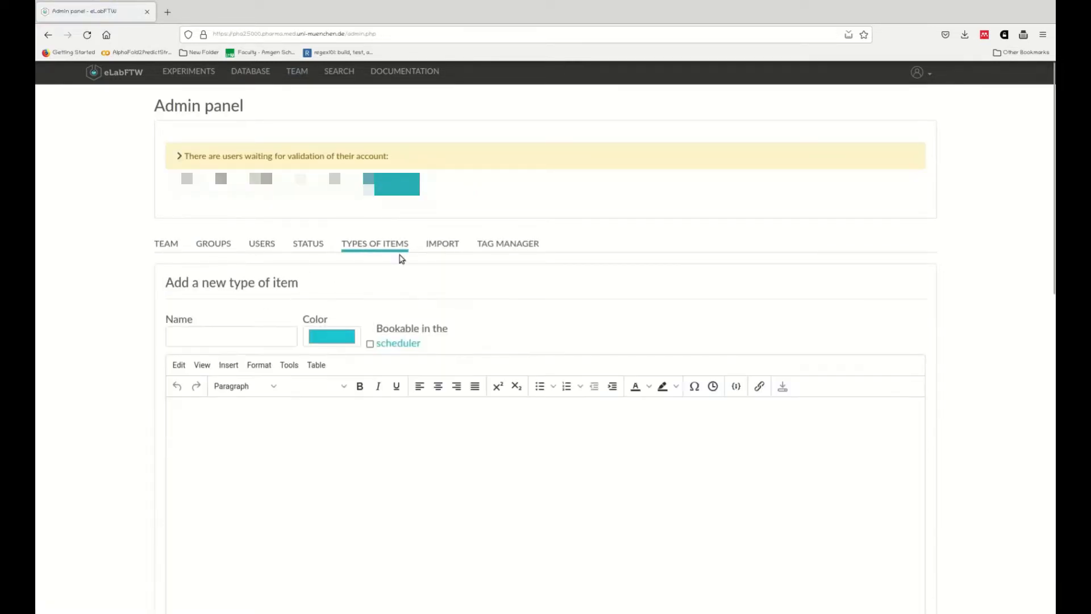
{"action": "scroll", "coordinate": [444, 353], "scroll_direction": "down", "scroll_amount": 10}
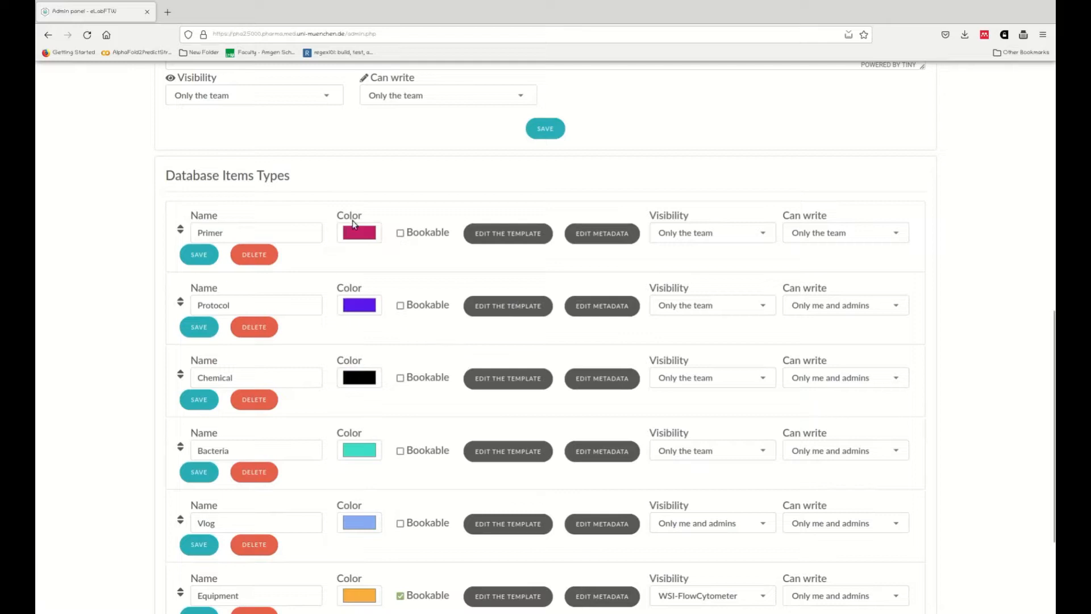
{"action": "scroll", "coordinate": [286, 267], "scroll_direction": "down", "scroll_amount": 1}
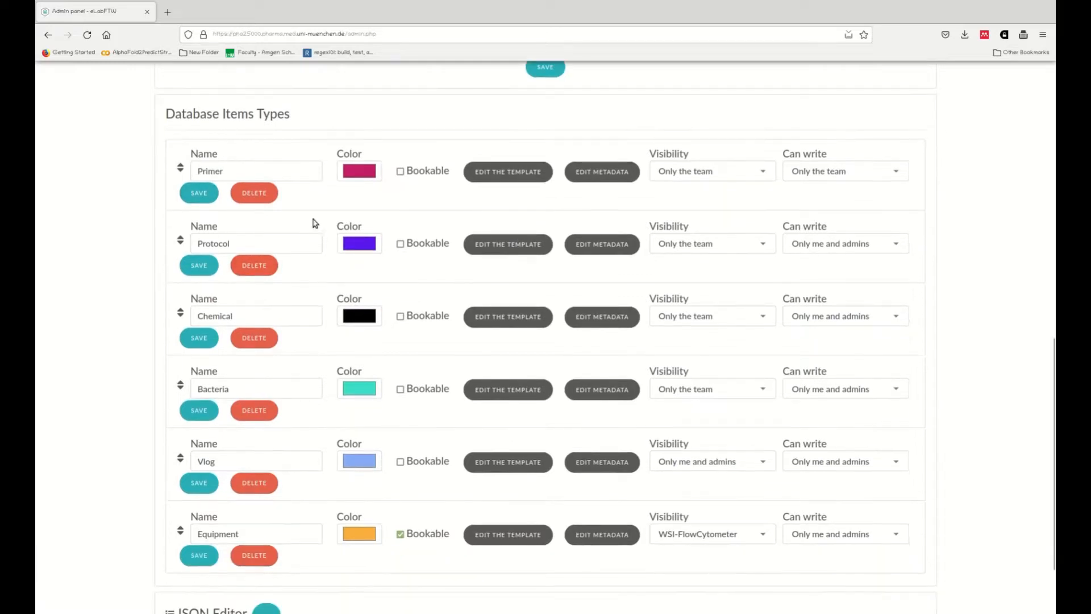
{"action": "left_click", "coordinate": [533, 245]}
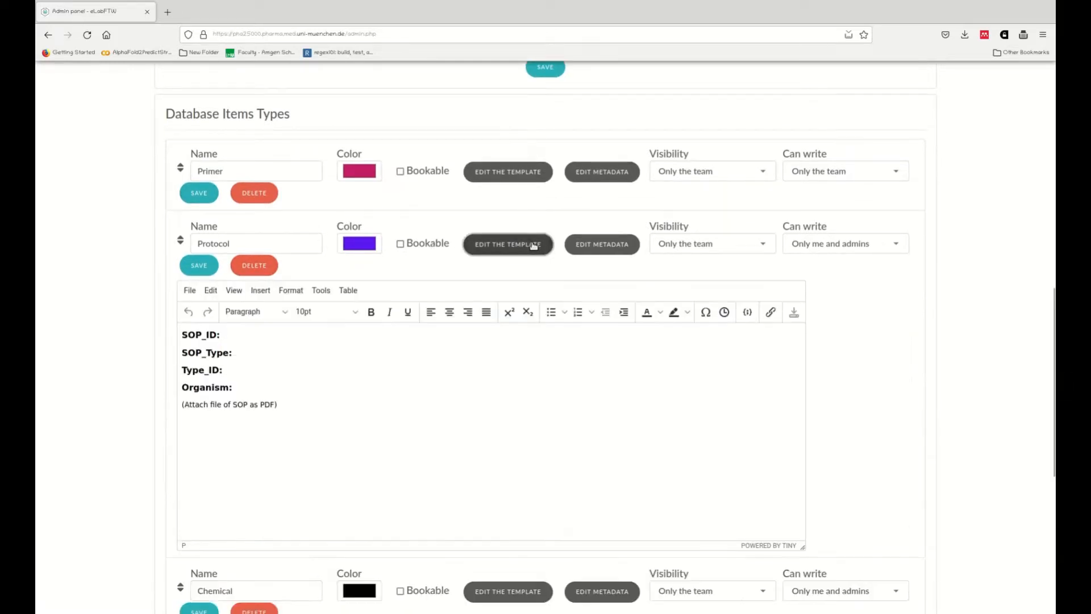
Step: Add a bold 12pt 'Title:' heading below the SOP attachment note in the Protocol template
{"action": "left_click", "coordinate": [256, 334]}
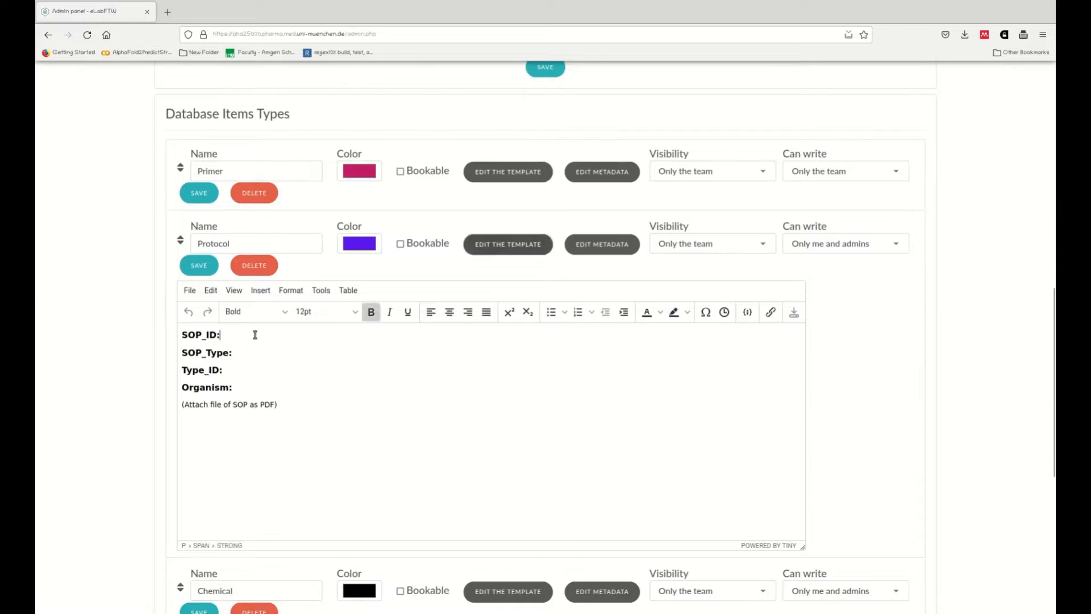
{"action": "left_click", "coordinate": [287, 397]}
{"action": "key", "text": "Return"}
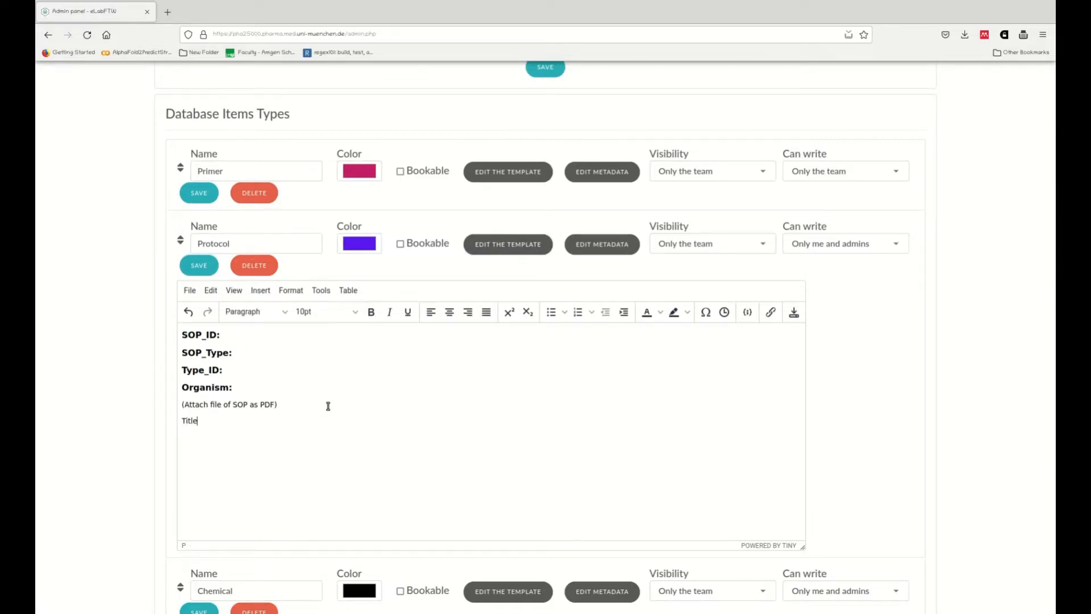
{"action": "key", "text": "shift+Home"}
{"action": "left_click", "coordinate": [353, 312]}
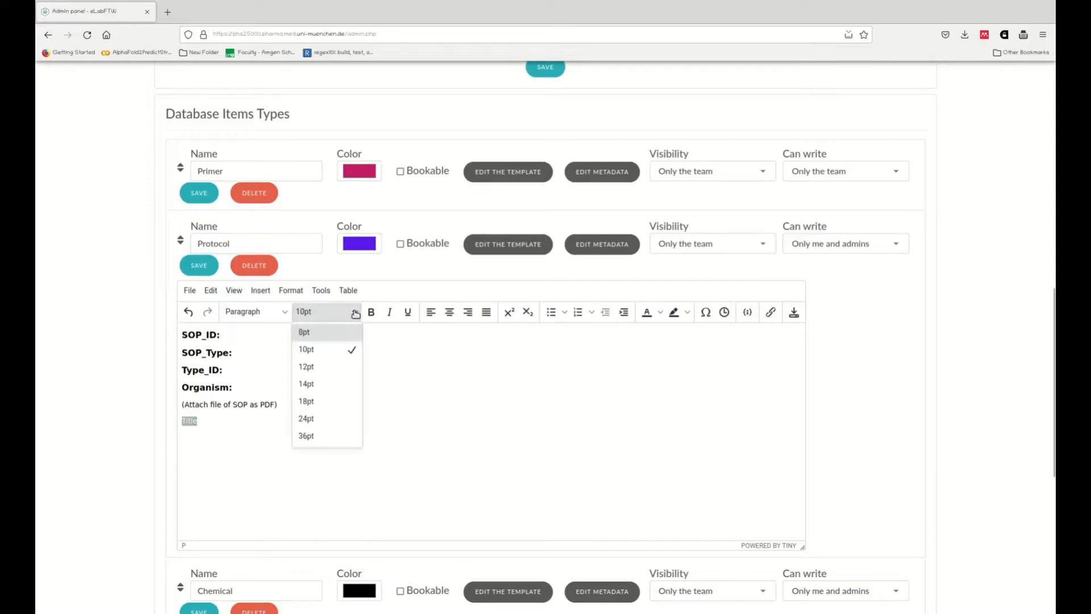
{"action": "left_click", "coordinate": [327, 366]}
{"action": "left_click", "coordinate": [370, 311]}
{"action": "left_click", "coordinate": [278, 426]}
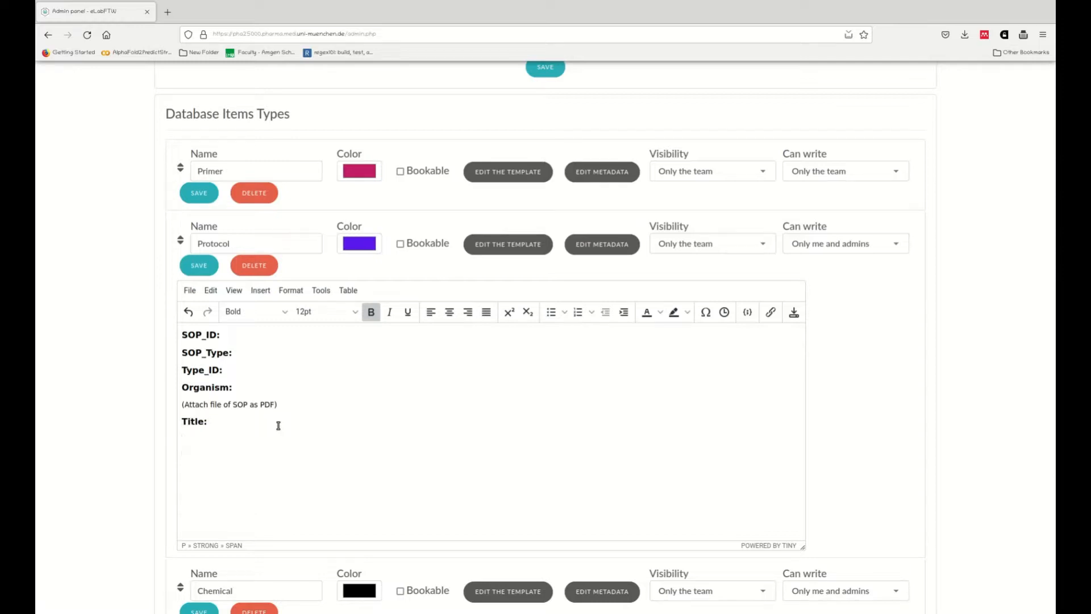
Step: Add a bold 12pt 'Purpose:' heading below the Title heading, separated by a blank line
{"action": "key", "text": "BackSpace"}
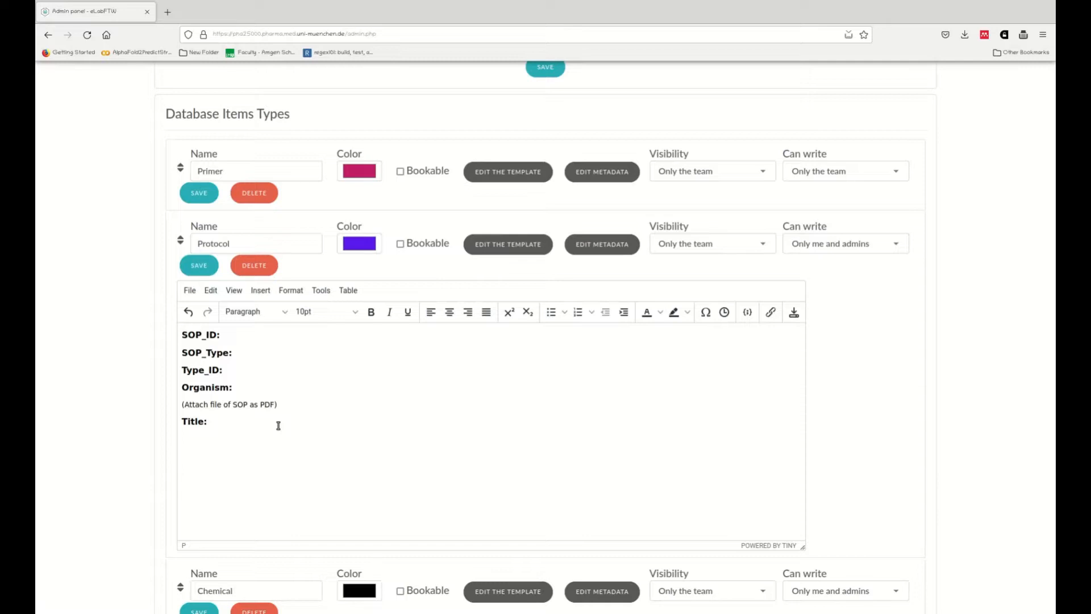
{"action": "type", "text": "ose"}
{"action": "key", "text": "shift+Home"}
{"action": "key", "text": "ctrl+b"}
{"action": "key", "text": "End"}
{"action": "type", "text": ":"}
{"action": "key", "text": "shift+Home"}
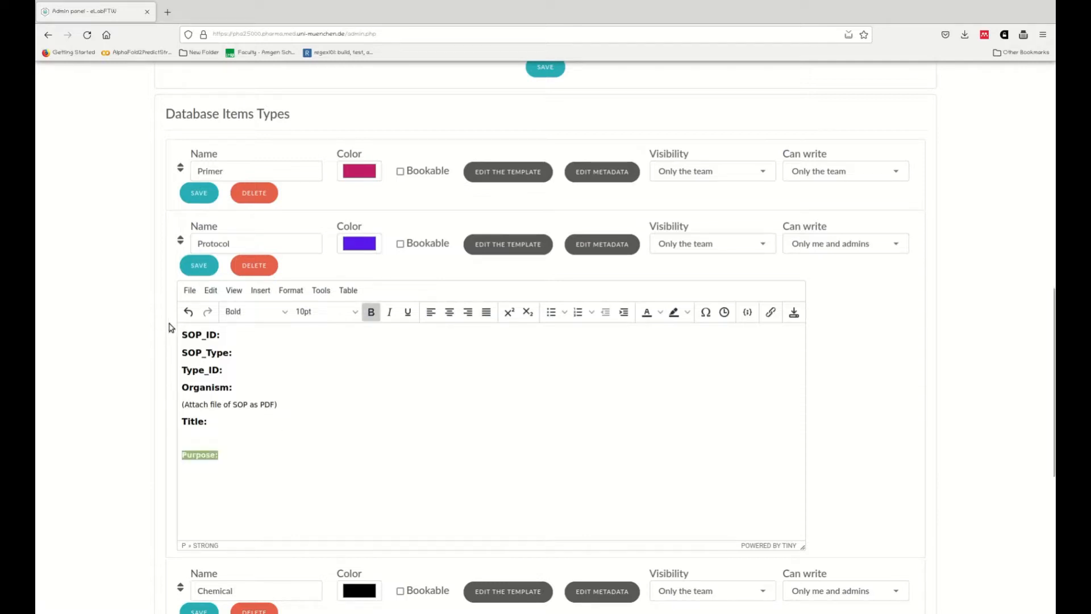
{"action": "left_click", "coordinate": [352, 311]}
{"action": "left_click", "coordinate": [328, 366]}
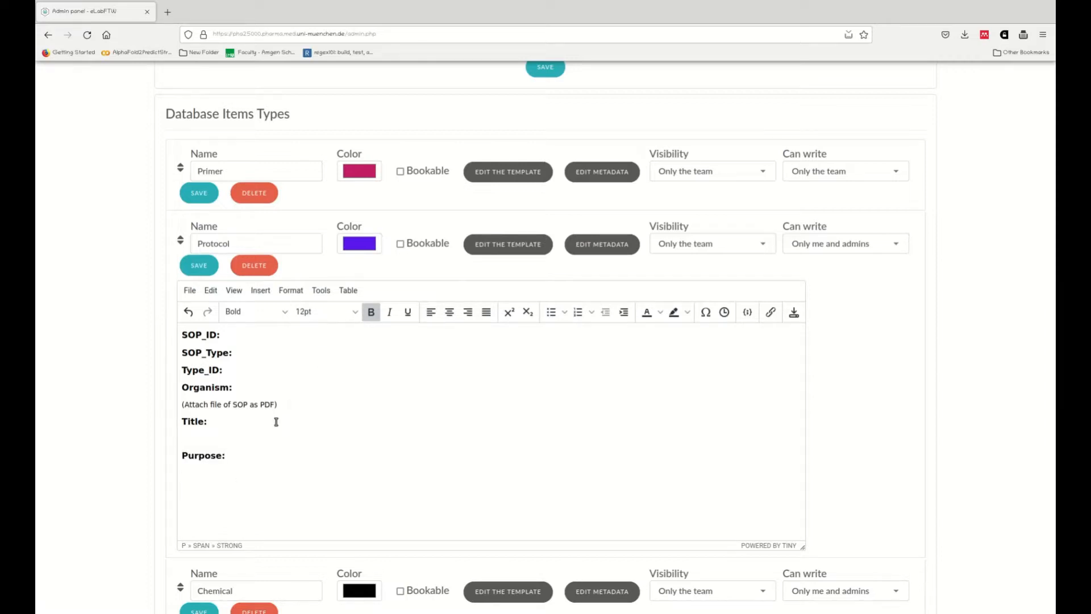
Step: Add a bold 12pt 'Materials:' heading after a blank line below Purpose
{"action": "key", "text": "Return"}
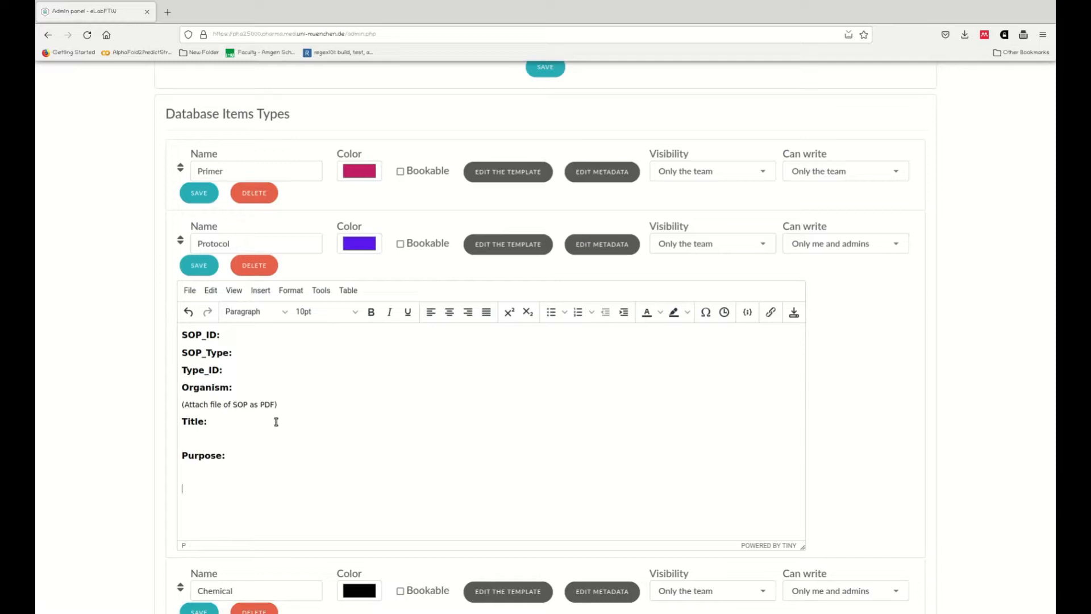
{"action": "type", "text": "Materials:"}
{"action": "key", "text": "shift+Home"}
{"action": "key", "text": "ctrl+b"}
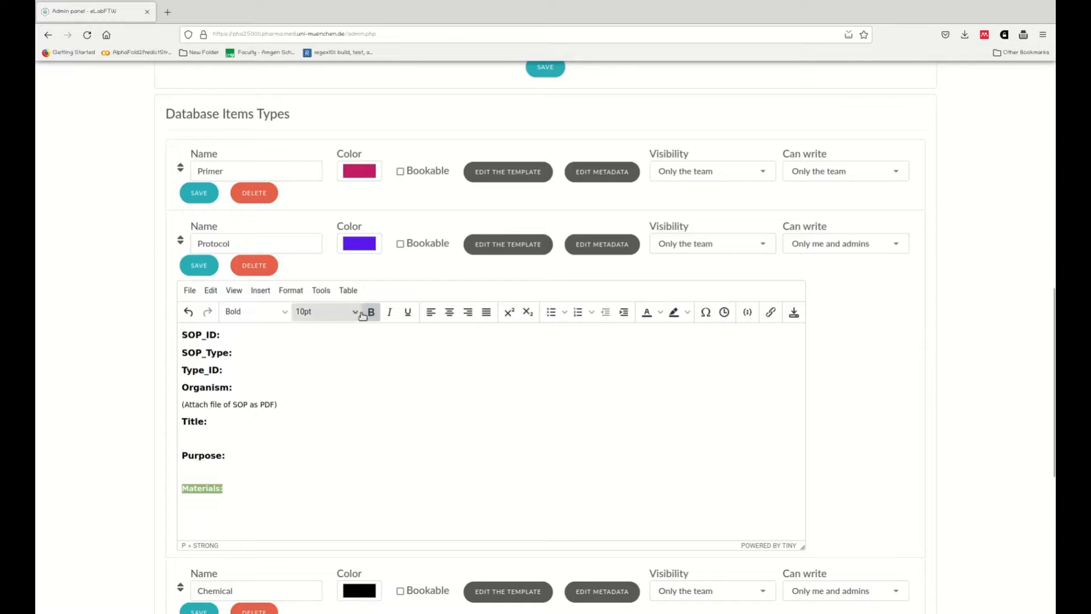
{"action": "left_click", "coordinate": [341, 311]}
{"action": "left_click", "coordinate": [329, 365]}
{"action": "left_click", "coordinate": [247, 489]}
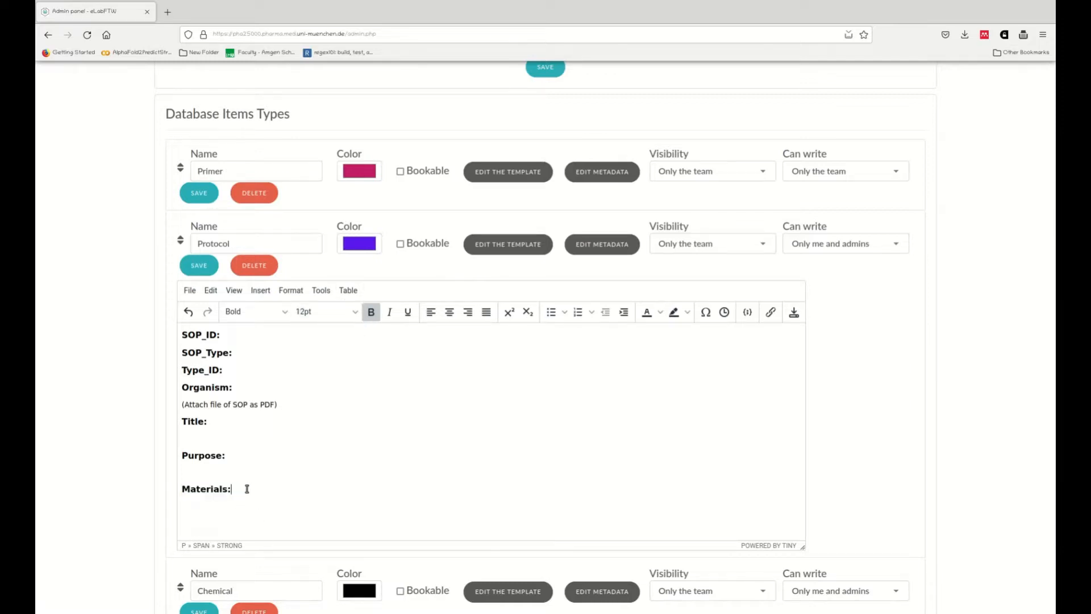
Step: Add 'Procedure:', 'Modifications' and 'References:' headings, each preceded by a blank line
{"action": "key", "text": "Return"}
{"action": "key", "text": "Return"}
{"action": "type", "text": "Procedure:"}
{"action": "key", "text": "Return"}
{"action": "key", "text": "Return"}
{"action": "type", "text": "Modificat"}
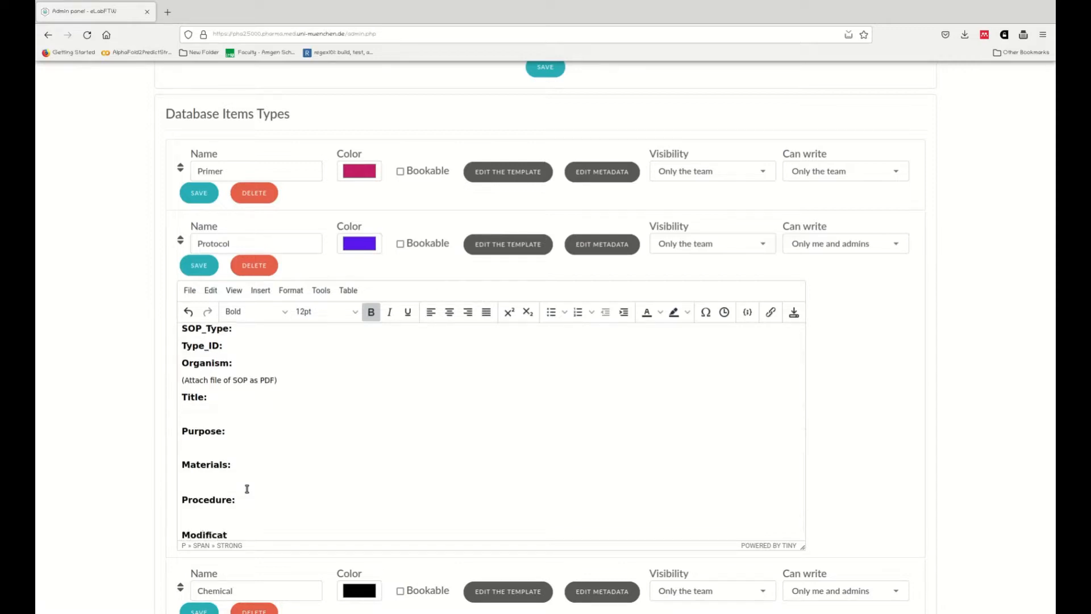
{"action": "type", "text": "ions"}
{"action": "key", "text": "Return"}
{"action": "key", "text": "Return"}
{"action": "type", "text": "Refer"}
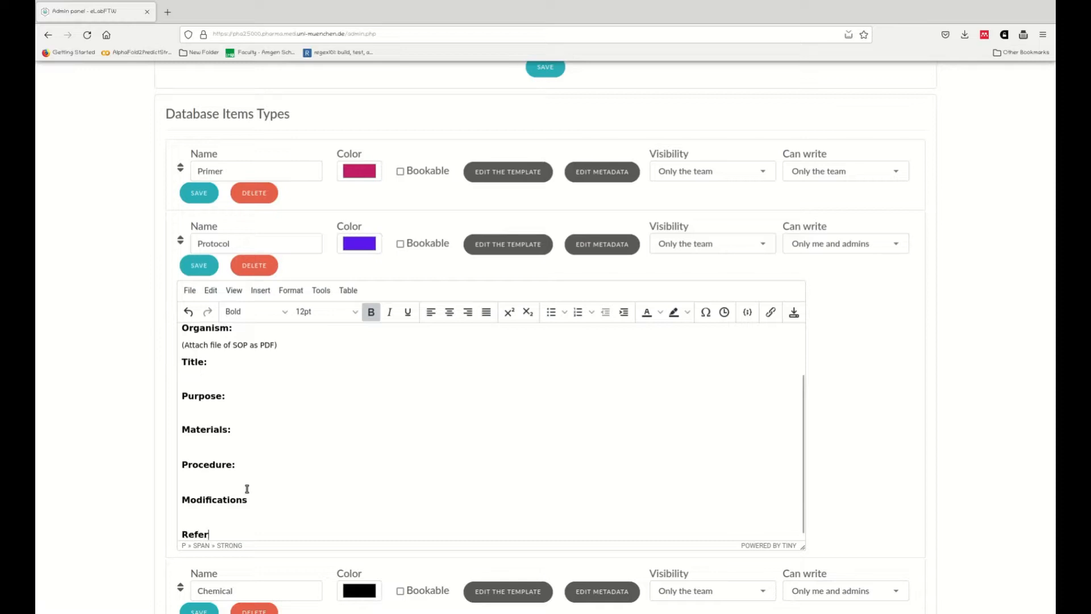
{"action": "type", "text": "ences:"}
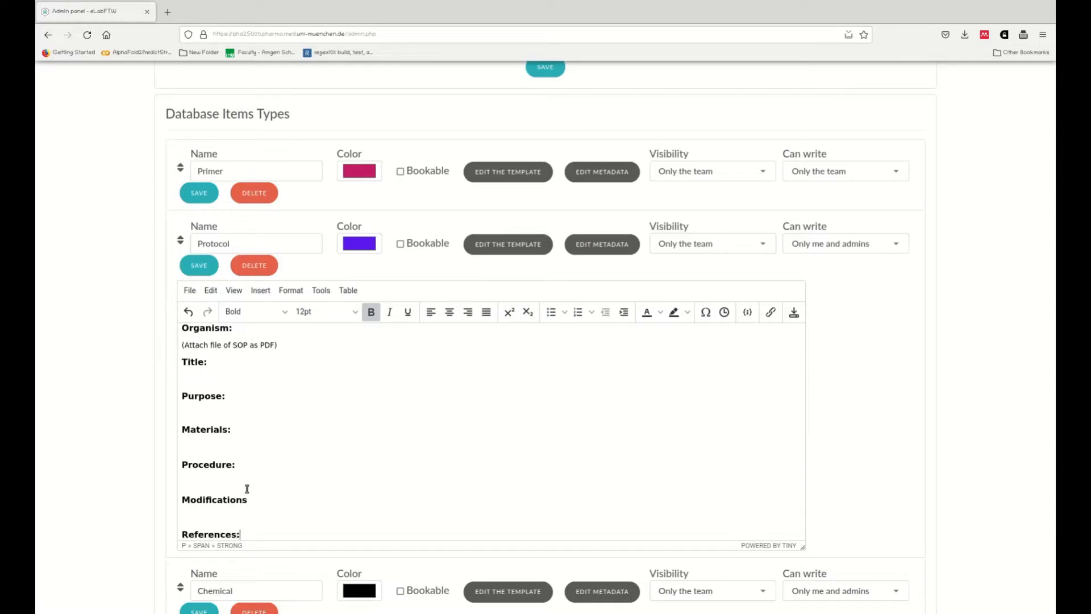
Step: Add a colon to the Modifications heading and even out the blank lines between the Protocol template headings
{"action": "key", "text": "Left"}
{"action": "key", "text": "Up"}
{"action": "key", "text": "Up"}
{"action": "key", "text": "Up"}
{"action": "key", "text": "Up"}
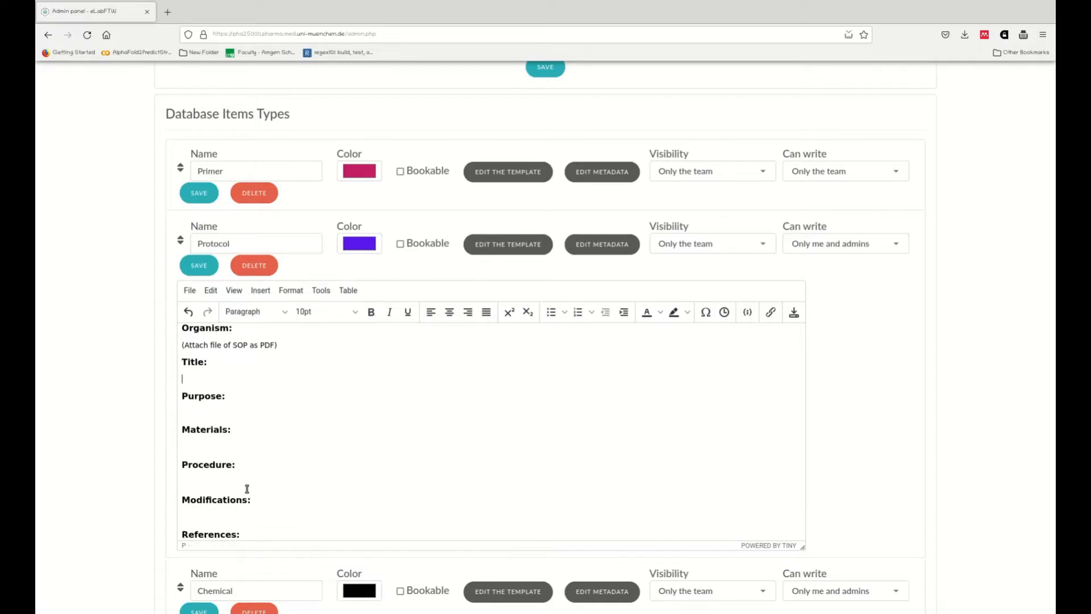
{"action": "key", "text": "Down"}
{"action": "key", "text": "Down"}
{"action": "key", "text": "Down"}
{"action": "key", "text": "Down"}
{"action": "scroll", "coordinate": [247, 488], "scroll_direction": "up", "scroll_amount": 1}
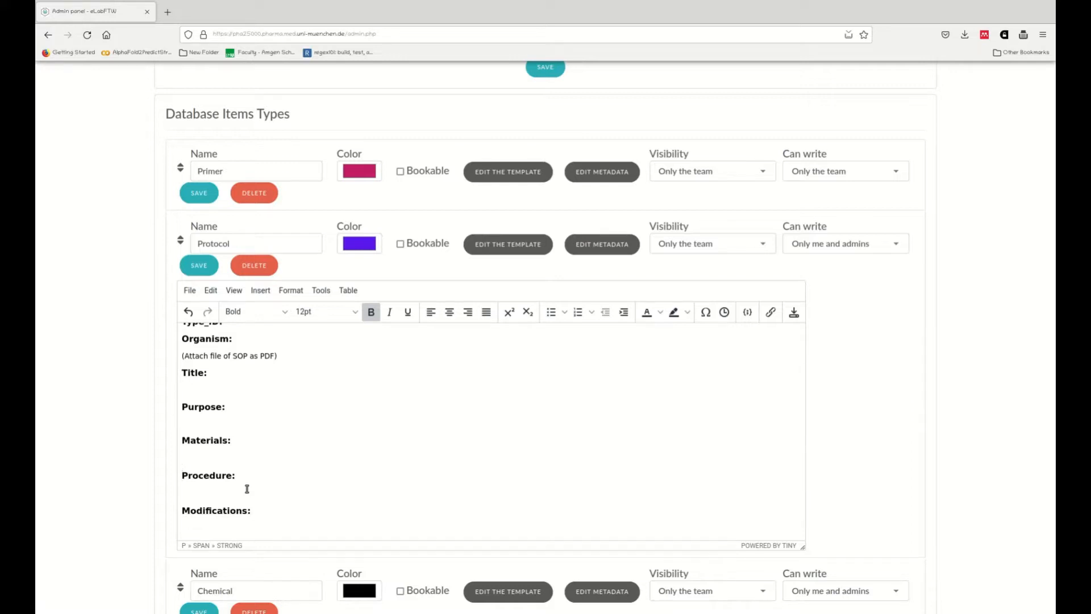
{"action": "key", "text": "BackSpace"}
{"action": "key", "text": "Return"}
{"action": "key", "text": "Return"}
{"action": "key", "text": "Up"}
{"action": "key", "text": "BackSpace"}
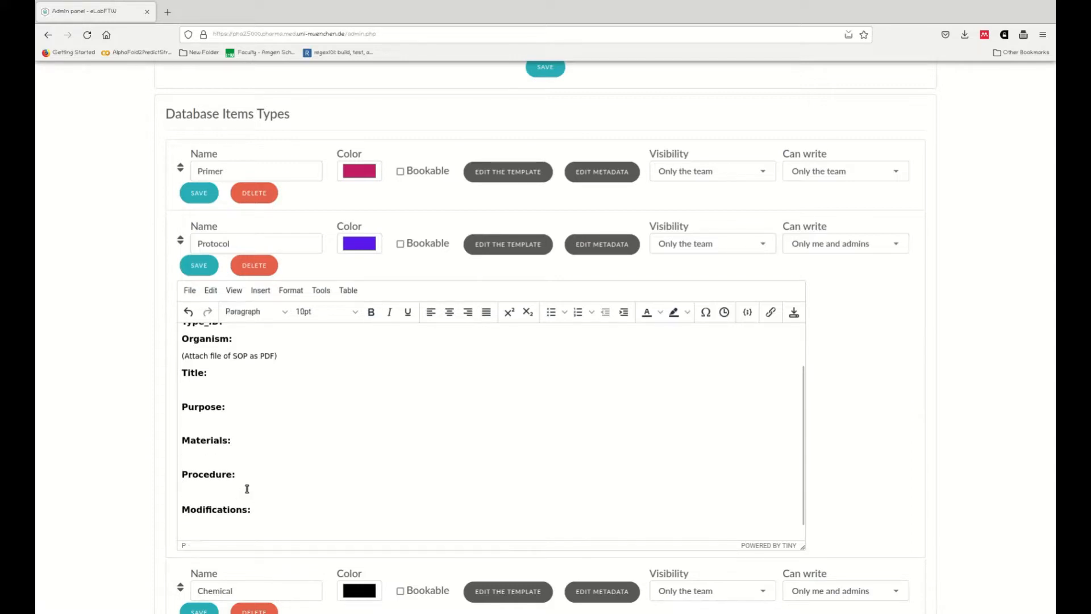
{"action": "key", "text": "Down"}
{"action": "key", "text": "Down"}
{"action": "key", "text": "Return"}
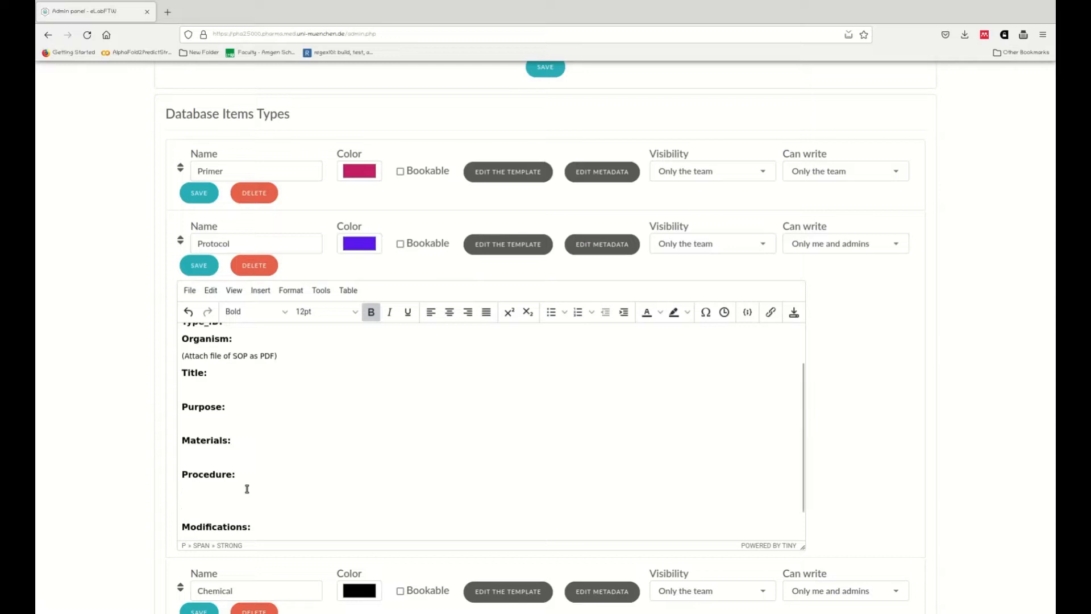
{"action": "key", "text": "BackSpace"}
{"action": "key", "text": "Down"}
{"action": "key", "text": "Down"}
{"action": "key", "text": "Down"}
{"action": "key", "text": "Down"}
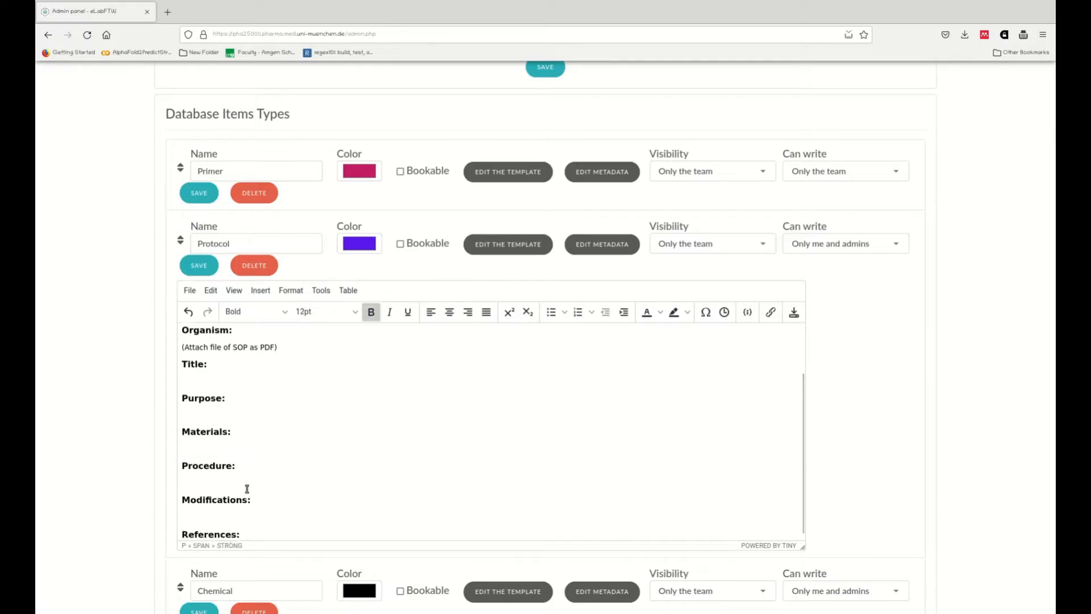
Step: Open the Chemical item type's template and rename its headings to Room Number and Storage Temperature
{"action": "scroll", "coordinate": [247, 488], "scroll_direction": "down", "scroll_amount": 5}
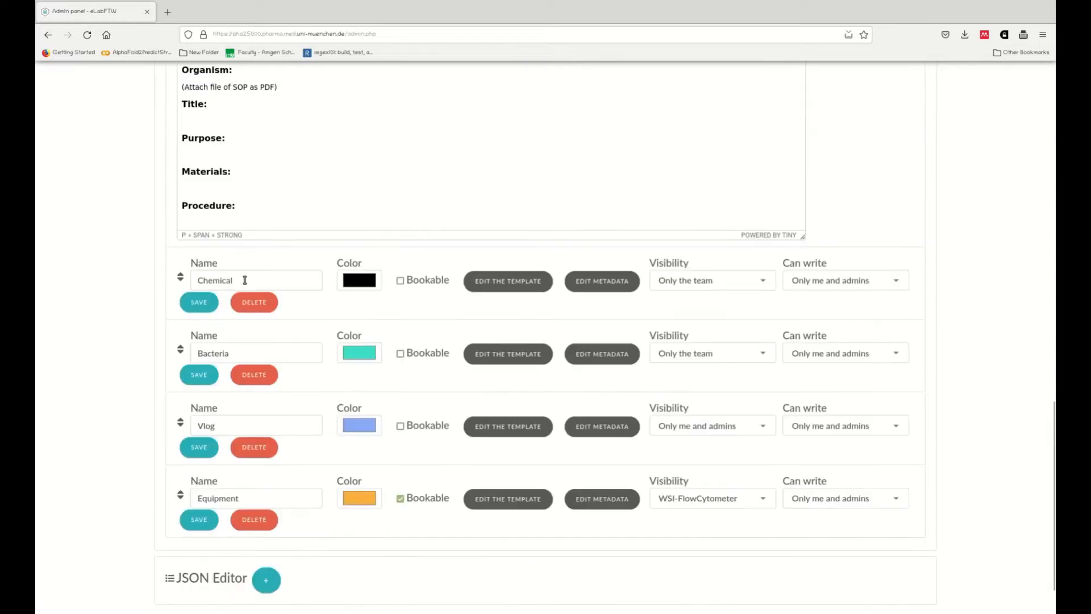
{"action": "left_click", "coordinate": [502, 283]}
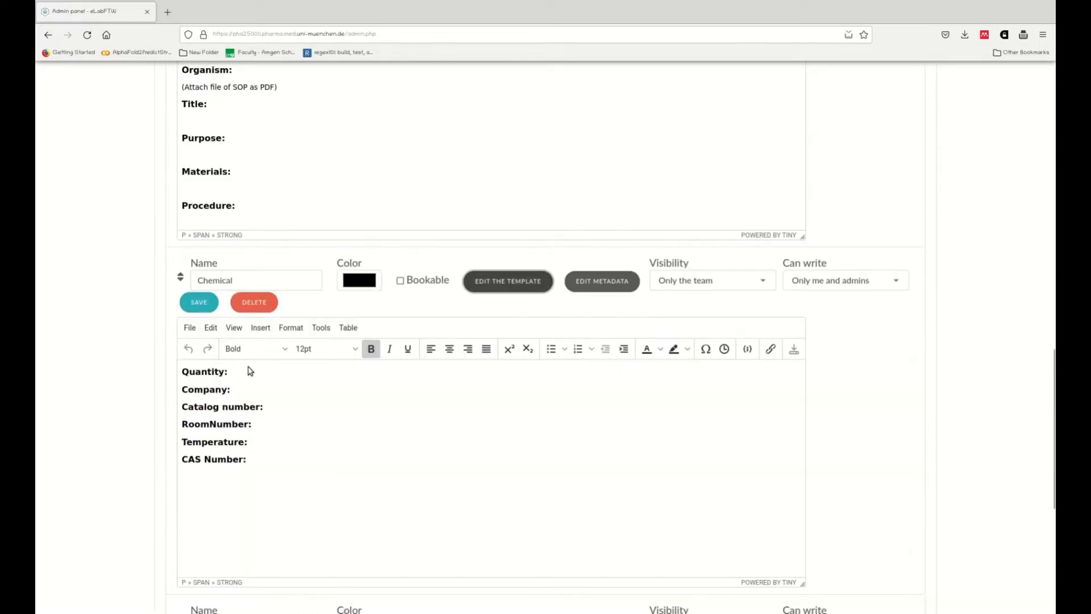
{"action": "left_click", "coordinate": [257, 461]}
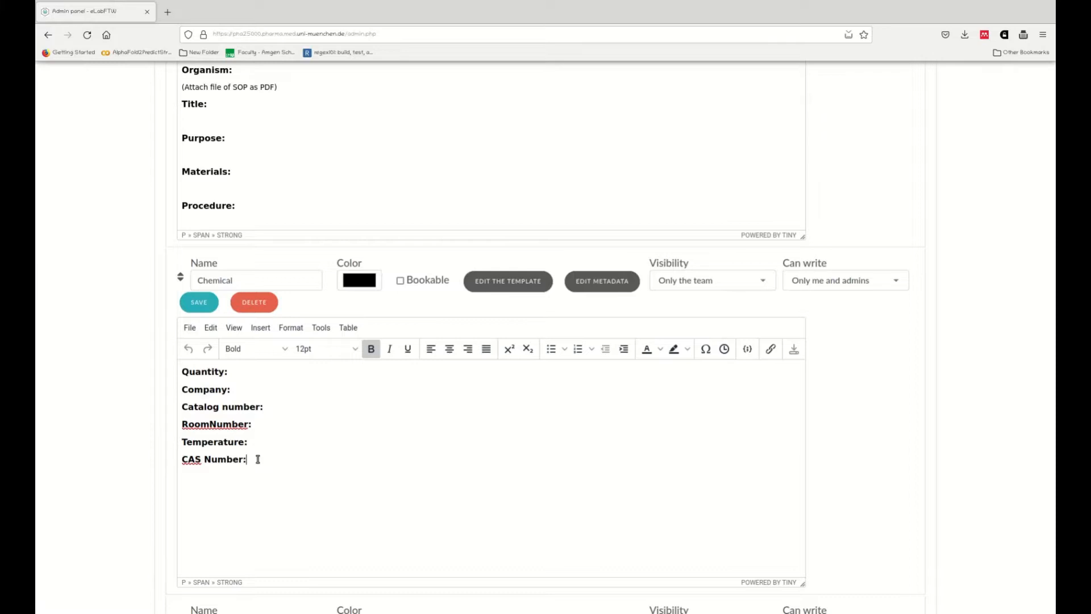
{"action": "key", "text": "Return"}
{"action": "type", "text": "Torqe"}
{"action": "key", "text": "BackSpace"}
{"action": "key", "text": "BackSpace"}
{"action": "key", "text": "BackSpace"}
{"action": "key", "text": "BackSpace"}
{"action": "key", "text": "BackSpace"}
{"action": "type", "text": "Storage"}
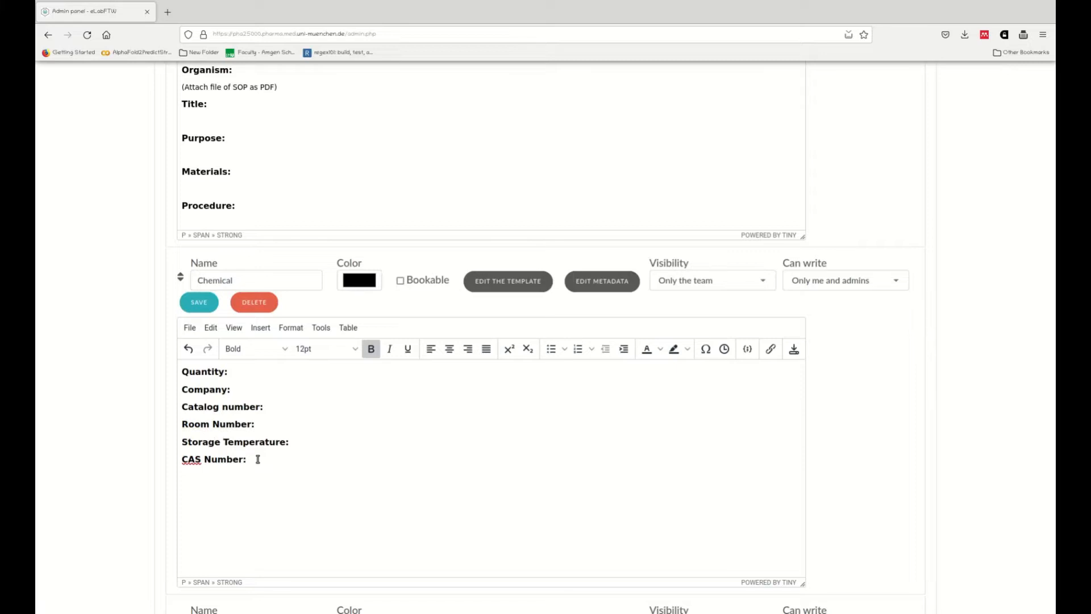
Step: Add a 'Lot Nr (Date):' heading below CAS Number and save the Chemical template
{"action": "key", "text": "Down"}
{"action": "type", "text": "Lot Nr (Date):"}
{"action": "left_click", "coordinate": [206, 304]}
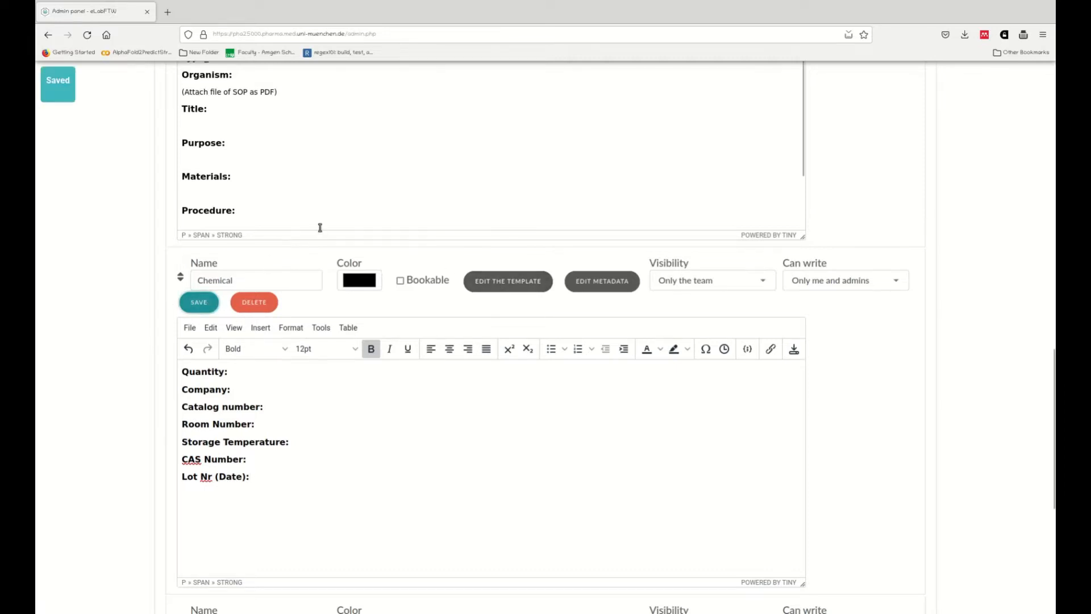
Step: Save the Protocol item type's template
{"action": "scroll", "coordinate": [297, 185], "scroll_direction": "up", "scroll_amount": 4}
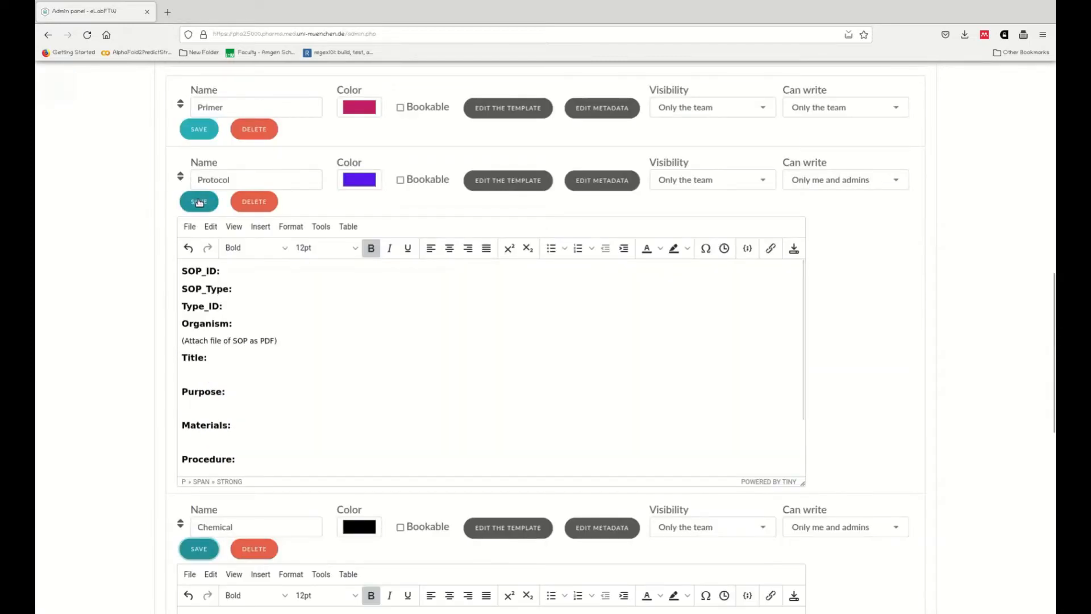
{"action": "left_click", "coordinate": [190, 203]}
{"action": "scroll", "coordinate": [548, 382], "scroll_direction": "down", "scroll_amount": 20}
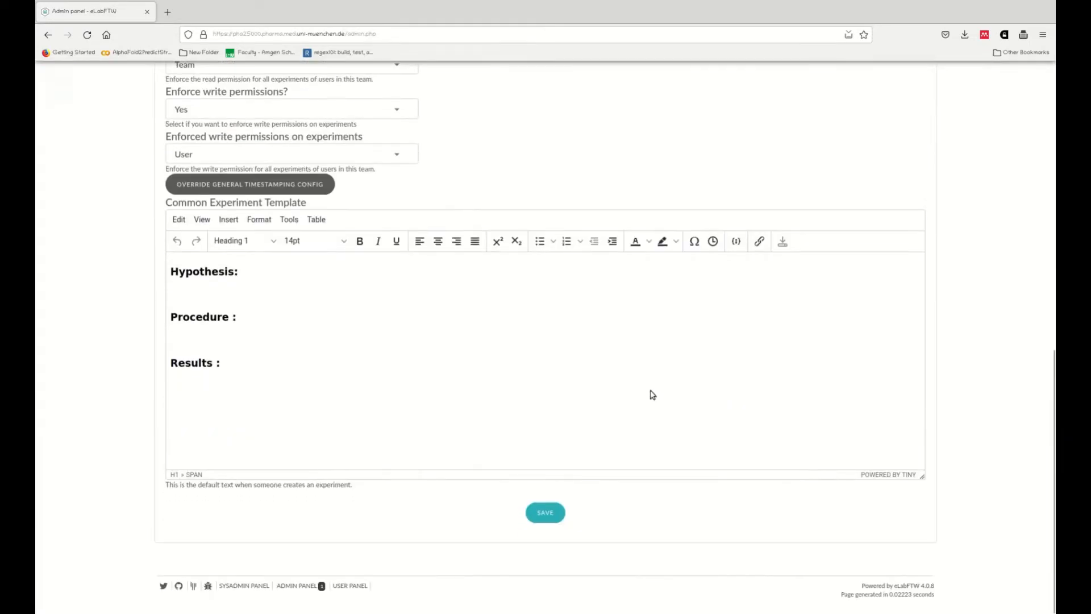
Step: Replace the Common Experiment Template's Hypothesis, Procedure and Results headings with pasted preregistration text
{"action": "scroll", "coordinate": [609, 364], "scroll_direction": "up", "scroll_amount": 5}
{"action": "scroll", "coordinate": [612, 365], "scroll_direction": "down", "scroll_amount": 5}
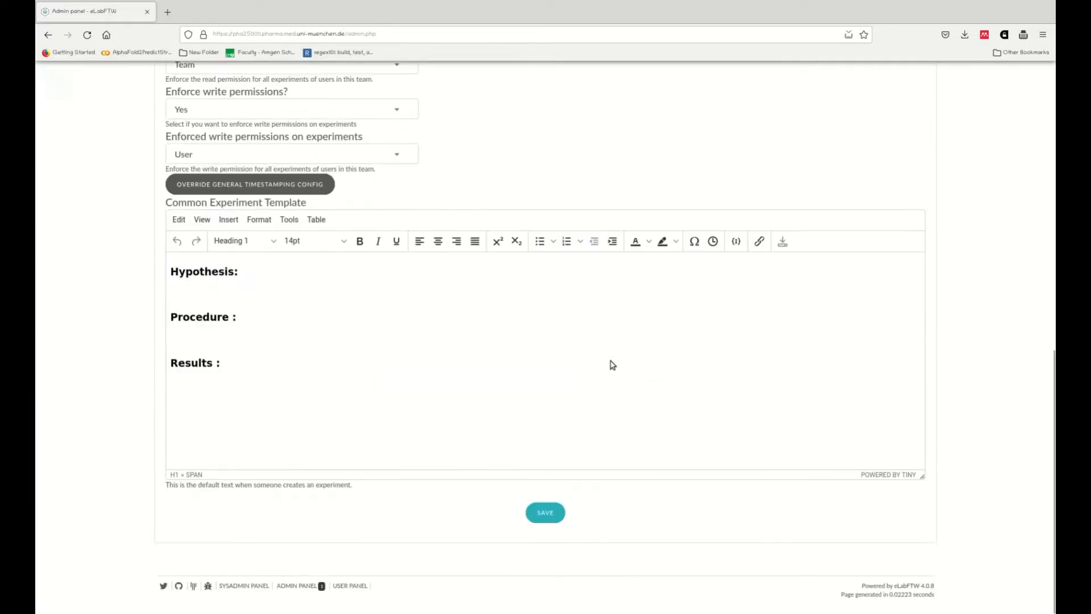
{"action": "left_click", "coordinate": [237, 274]}
{"action": "left_click_drag", "start_coordinate": [163, 271], "coordinate": [238, 370]}
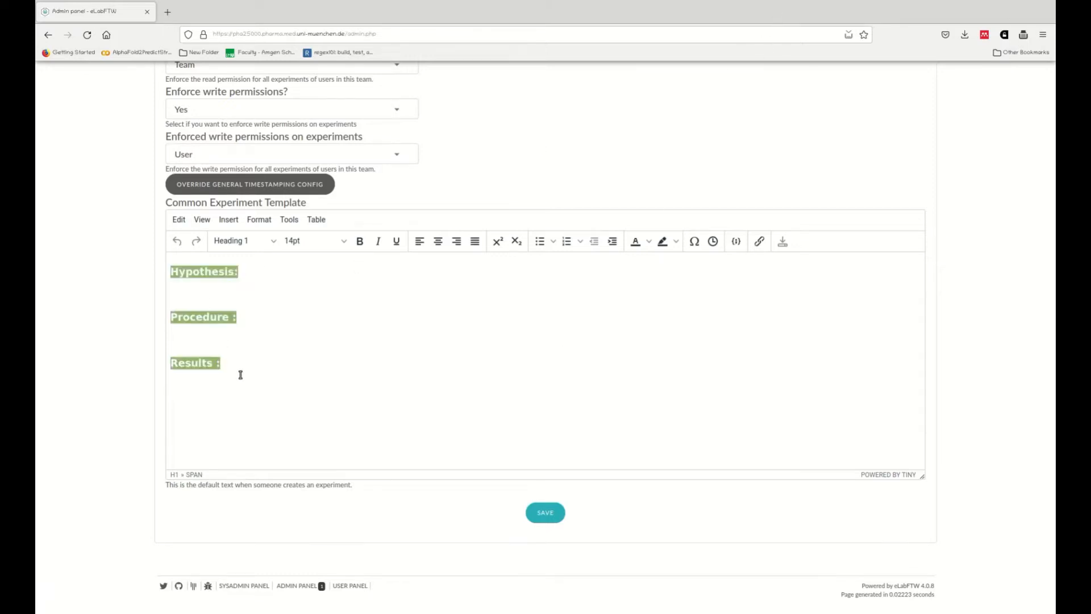
{"action": "key", "text": "ctrl+v"}
{"action": "scroll", "coordinate": [312, 341], "scroll_direction": "up", "scroll_amount": 10}
{"action": "key", "text": "BackSpace"}
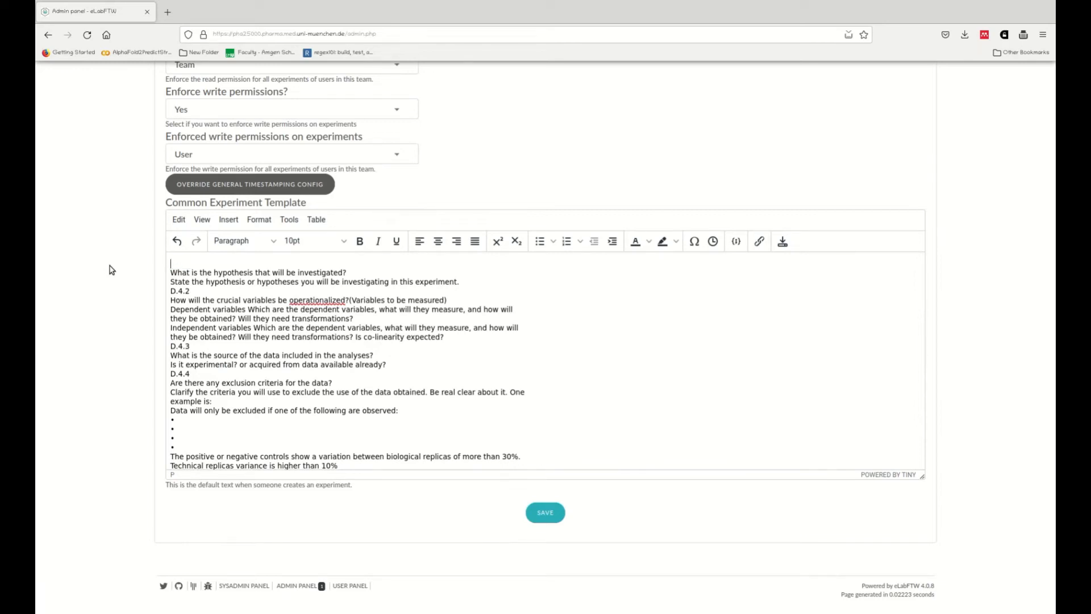
Step: Add a 'Hypothesis' title at the top of the template and format it as Heading 1
{"action": "type", "text": "Hypothesis"}
{"action": "key", "text": "shift+Home"}
{"action": "left_click", "coordinate": [359, 241]}
{"action": "left_click", "coordinate": [342, 241]}
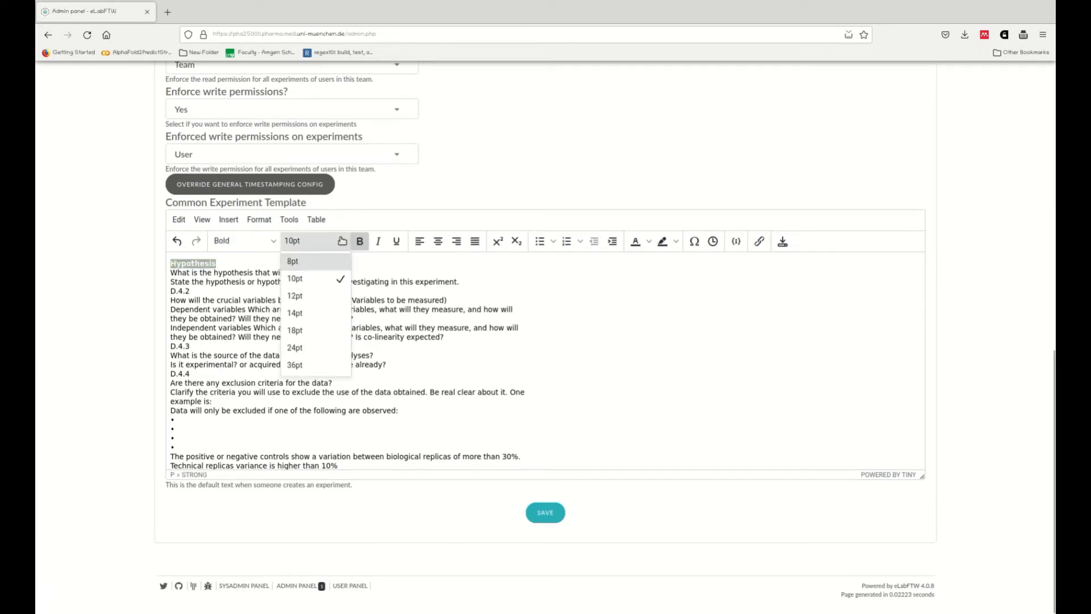
{"action": "left_click", "coordinate": [267, 241]}
{"action": "mouse_move", "coordinate": [263, 262]}
{"action": "left_click", "coordinate": [323, 264]}
{"action": "left_click", "coordinate": [275, 269]}
{"action": "key", "text": "ctrl+z"}
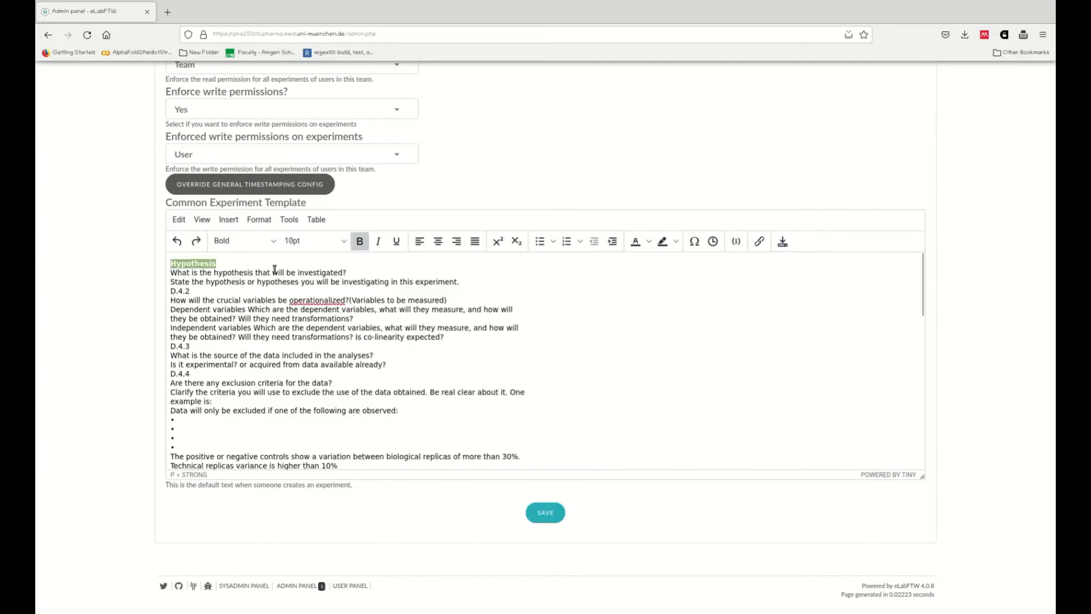
{"action": "key", "text": "End"}
{"action": "key", "text": "Return"}
{"action": "key", "text": "Return"}
{"action": "key", "text": "Up"}
{"action": "key", "text": "Up"}
{"action": "left_click", "coordinate": [257, 241]}
{"action": "mouse_move", "coordinate": [254, 266]}
{"action": "left_click", "coordinate": [319, 264]}
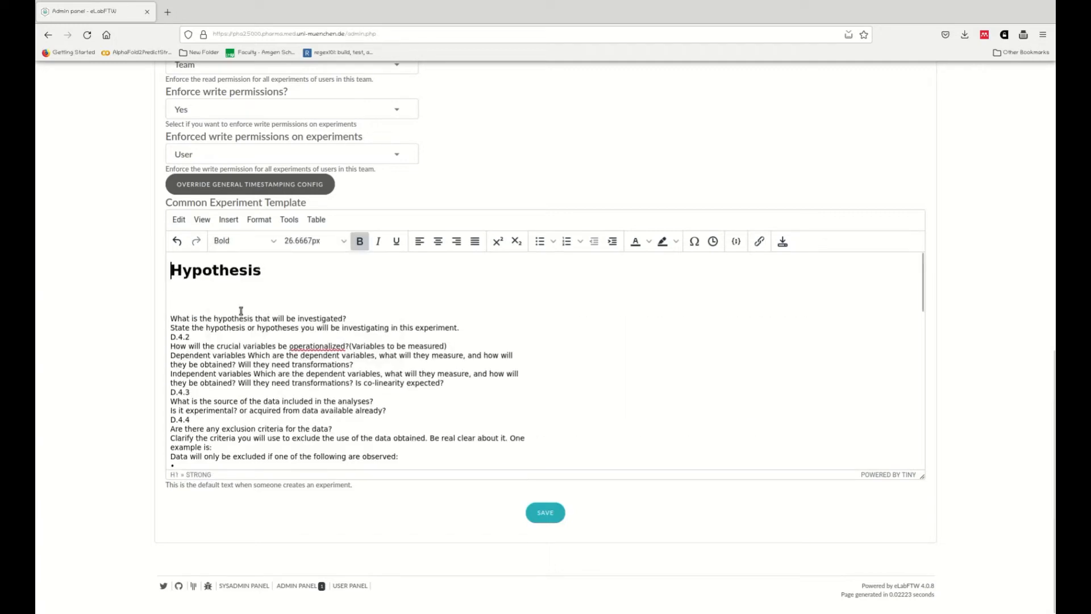
Step: Remove the blank line under the Hypothesis heading and the 'D.4.2' line
{"action": "left_click", "coordinate": [198, 288]}
{"action": "key", "text": "Delete"}
{"action": "key", "text": "Down"}
{"action": "key", "text": "Down"}
{"action": "key", "text": "shift+End"}
{"action": "key", "text": "Delete"}
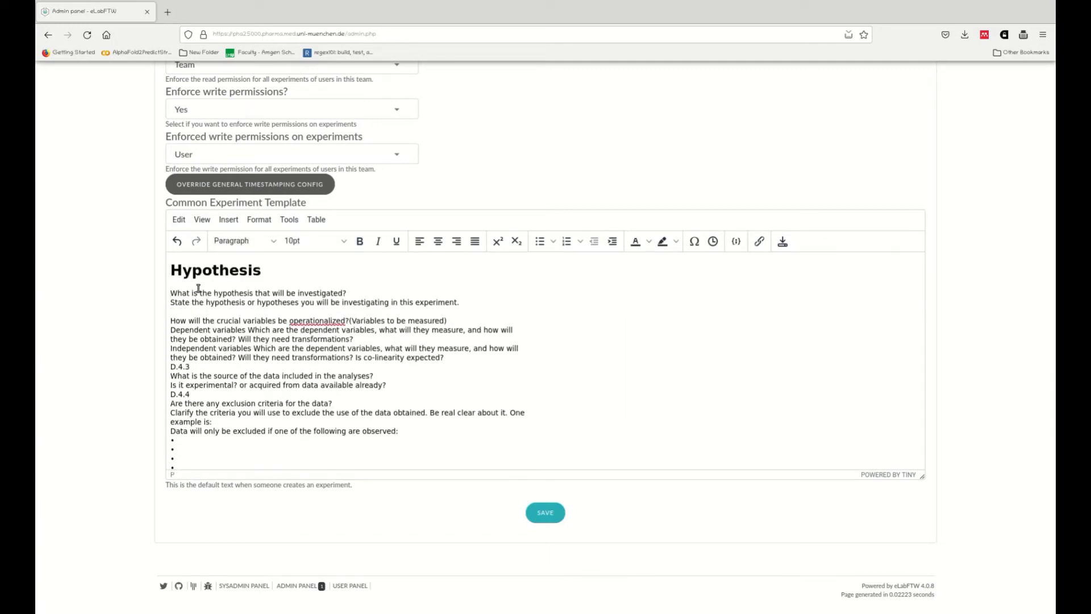
Step: Add a 'Variables:' Heading 1 on its own line below the hypothesis questions
{"action": "key", "text": "Return"}
{"action": "type", "text": "Variables:"}
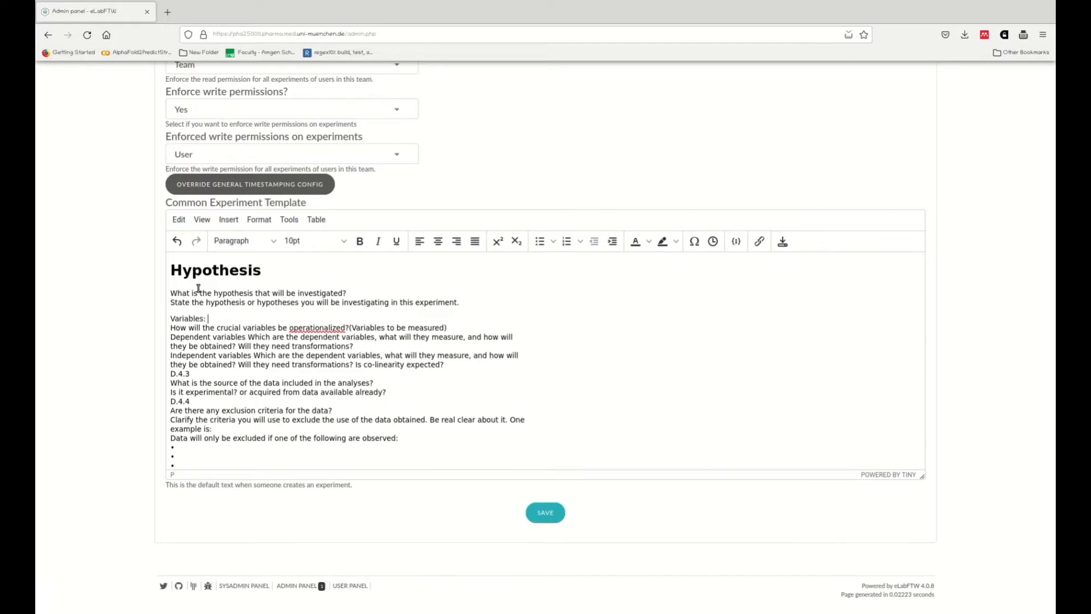
{"action": "left_click_drag", "start_coordinate": [219, 321], "coordinate": [170, 319]}
{"action": "left_click", "coordinate": [239, 241]}
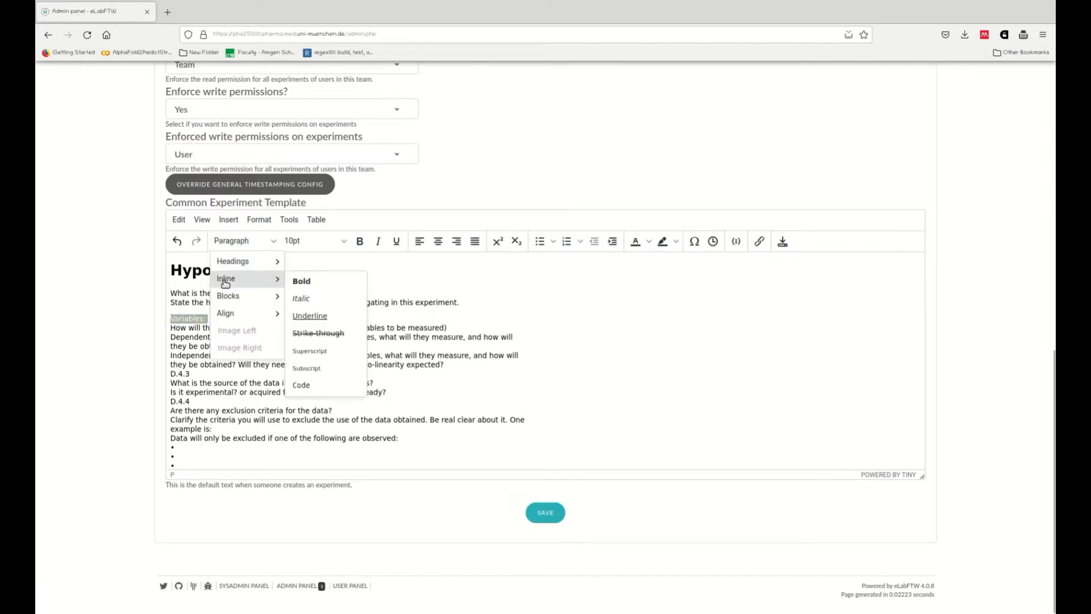
{"action": "mouse_move", "coordinate": [231, 262]}
{"action": "left_click", "coordinate": [311, 263]}
{"action": "key", "text": "ctrl+z"}
{"action": "key", "text": "Right"}
{"action": "key", "text": "Return"}
{"action": "key", "text": "Return"}
{"action": "key", "text": "Up"}
{"action": "key", "text": "Up"}
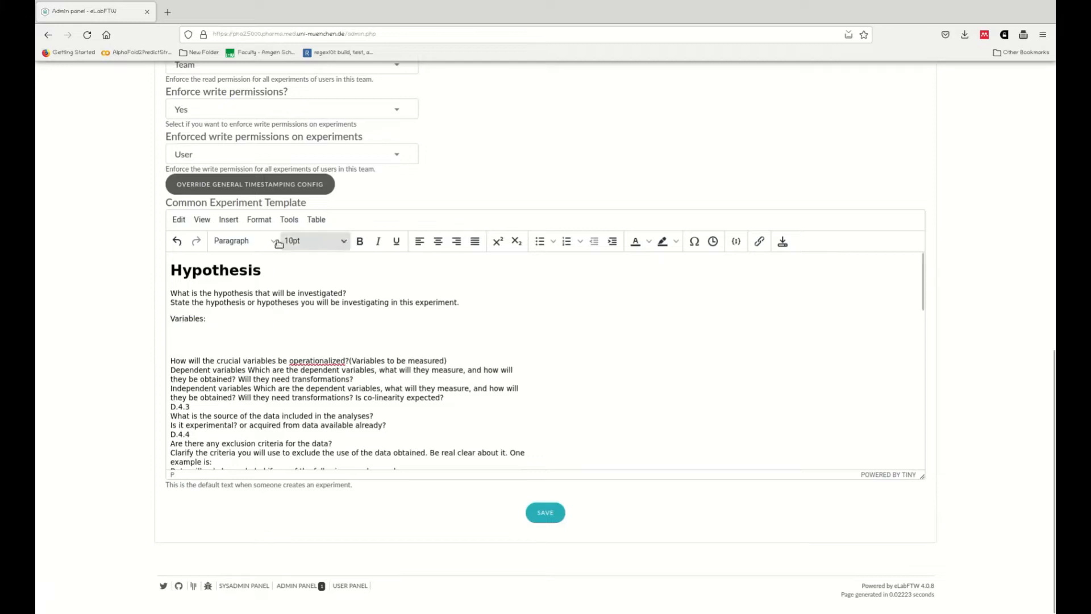
{"action": "left_click", "coordinate": [269, 241]}
{"action": "left_click", "coordinate": [333, 268]}
Step: Delete the empty lines between the Variables: heading and the variables question
{"action": "left_click", "coordinate": [211, 344]}
{"action": "type", "text": "De"}
{"action": "key", "text": "BackSpace"}
{"action": "key", "text": "BackSpace"}
{"action": "key", "text": "Delete"}
{"action": "key", "text": "Delete"}
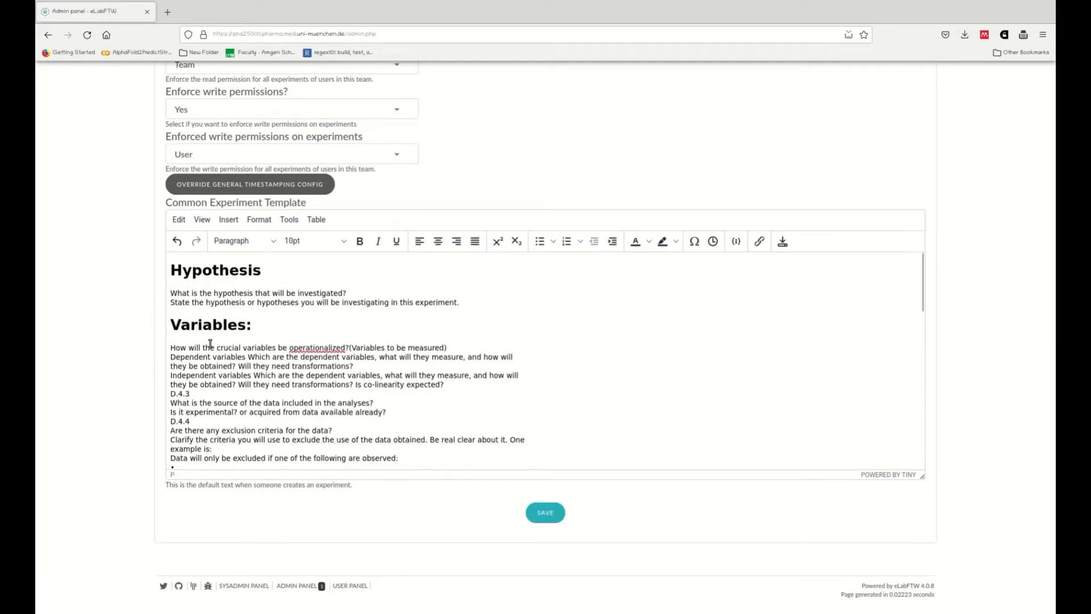
Step: Split 'Dependent variables' onto its own line and format it as Heading 2
{"action": "key", "text": "End"}
{"action": "key", "text": "Return"}
{"action": "key", "text": "ctrl+Right"}
{"action": "key", "text": "ctrl+Right"}
{"action": "key", "text": "Return"}
{"action": "key", "text": "Return"}
{"action": "key", "text": "Up"}
{"action": "key", "text": "Up"}
{"action": "key", "text": "ctrl+shift+Right"}
{"action": "key", "text": "ctrl+shift+Right"}
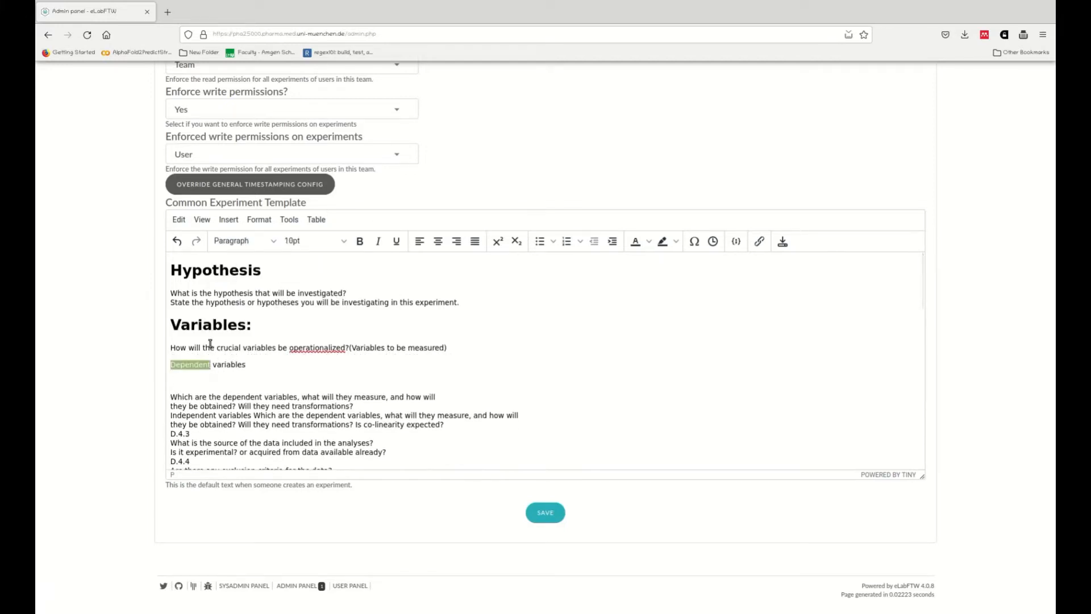
{"action": "left_click", "coordinate": [236, 245]}
{"action": "mouse_move", "coordinate": [236, 264]}
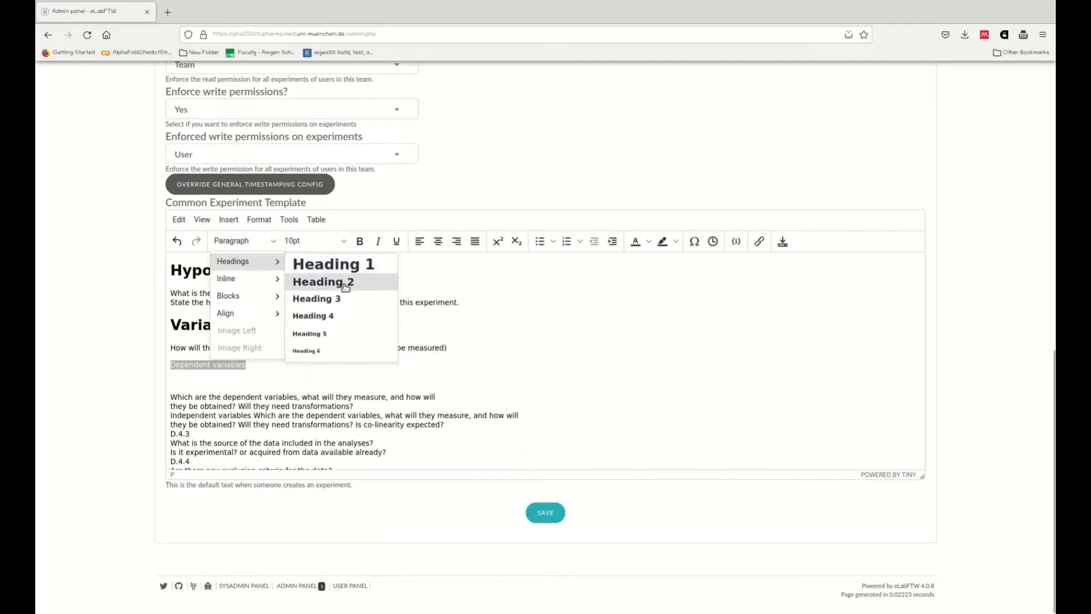
{"action": "left_click", "coordinate": [319, 282]}
Step: Split 'Independent variables' onto its own line and format it as Heading 2
{"action": "key", "text": "End"}
{"action": "key", "text": "Delete"}
{"action": "key", "text": "Delete"}
{"action": "key", "text": "Down"}
{"action": "key", "text": "Down"}
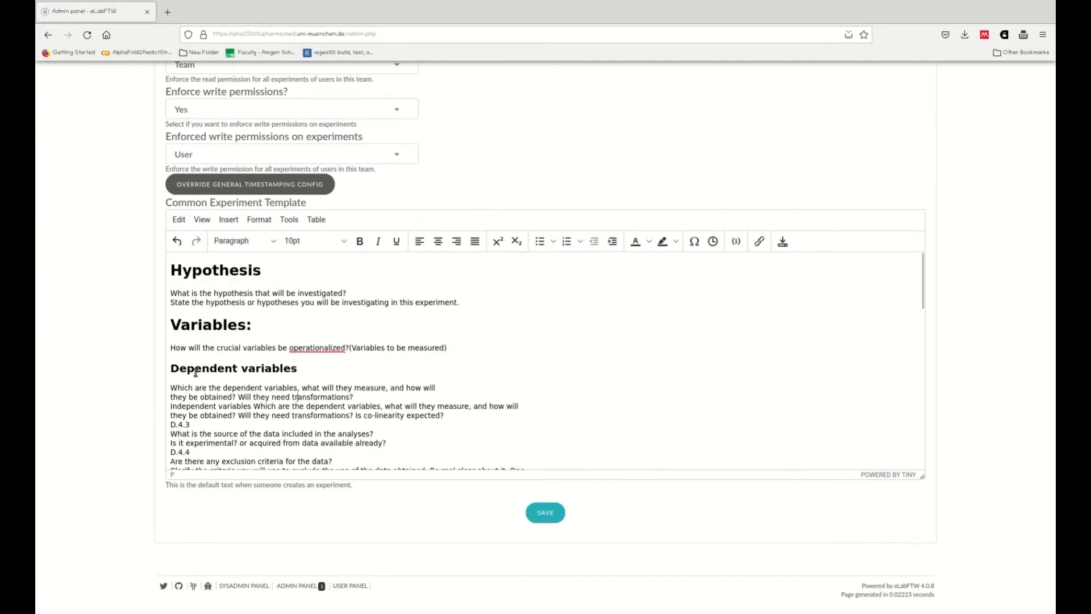
{"action": "key", "text": "Return"}
{"action": "key", "text": "Return"}
{"action": "key", "text": "Up"}
{"action": "key", "text": "Up"}
{"action": "key", "text": "Return"}
{"action": "left_click", "coordinate": [273, 241]}
{"action": "mouse_move", "coordinate": [267, 262]}
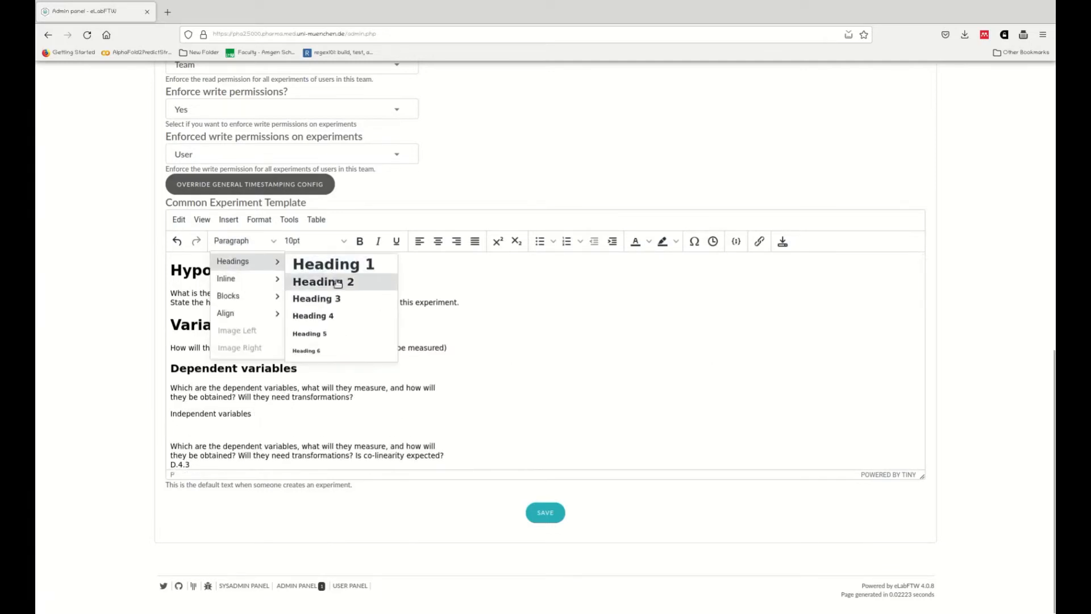
{"action": "left_click", "coordinate": [339, 283]}
Step: Change 'dependent' to 'independent' in the question under the Independent variables heading
{"action": "scroll", "coordinate": [181, 317], "scroll_direction": "down", "scroll_amount": 4}
{"action": "scroll", "coordinate": [182, 318], "scroll_direction": "up", "scroll_amount": 4}
{"action": "left_click", "coordinate": [276, 364]}
{"action": "key", "text": "Delete"}
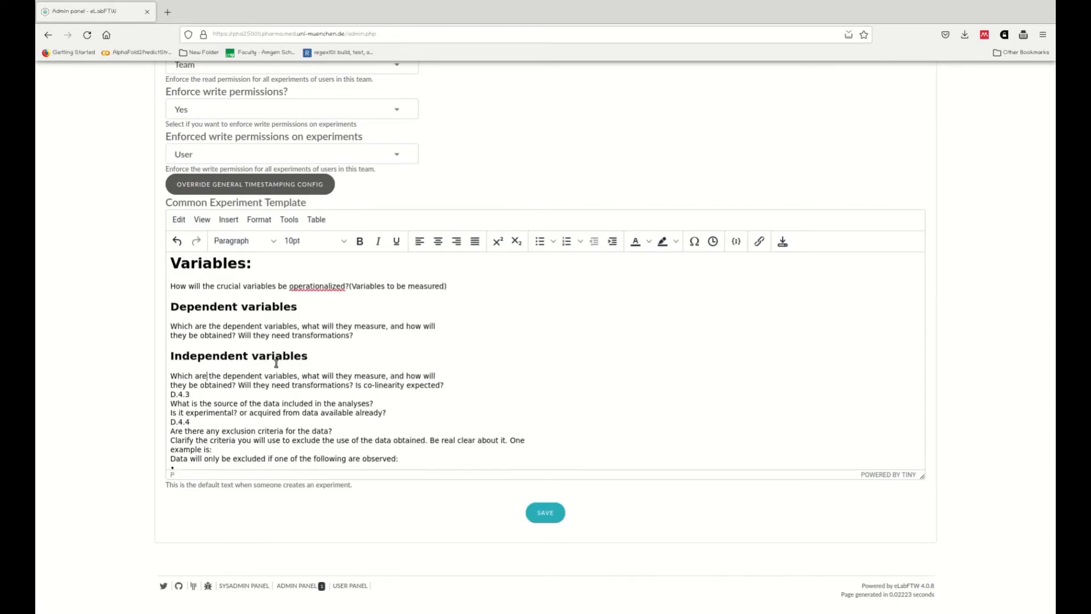
{"action": "key", "text": "ctrl+Right"}
{"action": "key", "text": "Right"}
{"action": "type", "text": "inde"}
{"action": "key", "text": "Delete"}
{"action": "key", "text": "Delete"}
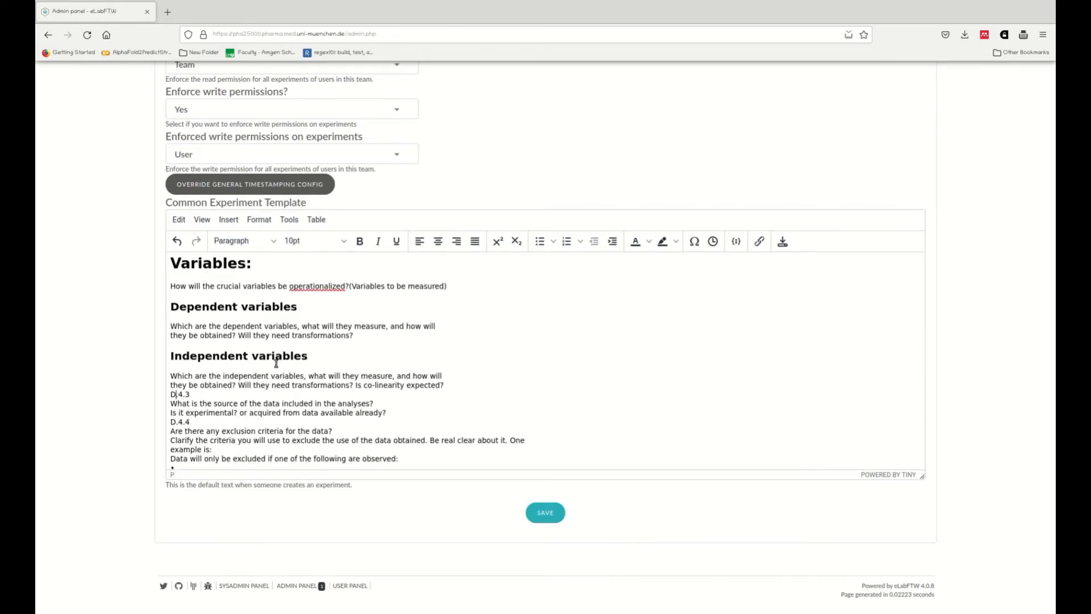
Step: Replace the 'D.4.3' line with a 'Data Source' Heading 1
{"action": "key", "text": "Left"}
{"action": "key", "text": "Return"}
{"action": "key", "text": "Return"}
{"action": "key", "text": "shift+Right"}
{"action": "key", "text": "shift+Right"}
{"action": "key", "text": "shift+Right"}
{"action": "key", "text": "shift+Right"}
{"action": "key", "text": "shift+Right"}
{"action": "key", "text": "Delete"}
{"action": "key", "text": "Delete"}
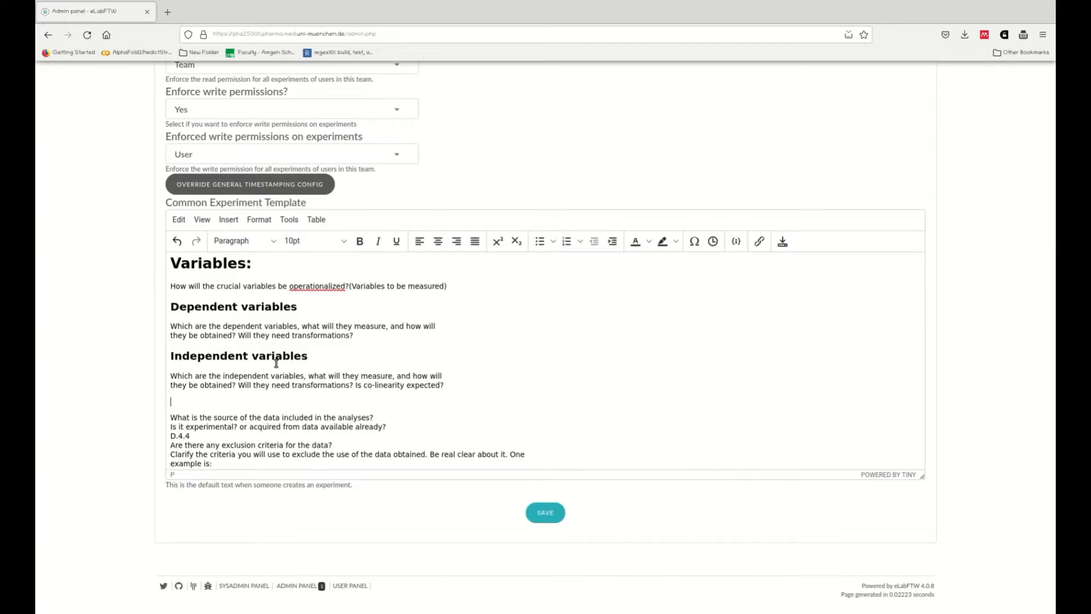
{"action": "key", "text": "ctrl+shift+Left"}
{"action": "key", "text": "ctrl+shift+Left"}
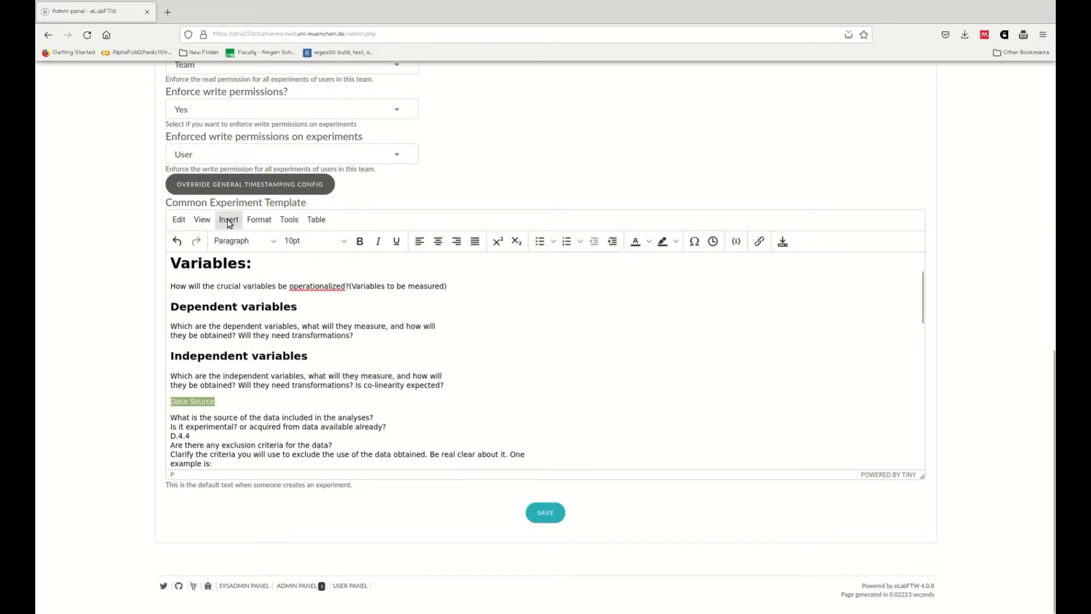
{"action": "left_click", "coordinate": [202, 219]}
{"action": "left_click", "coordinate": [289, 219]}
{"action": "left_click", "coordinate": [224, 244]}
{"action": "mouse_move", "coordinate": [225, 263]}
{"action": "left_click", "coordinate": [304, 264]}
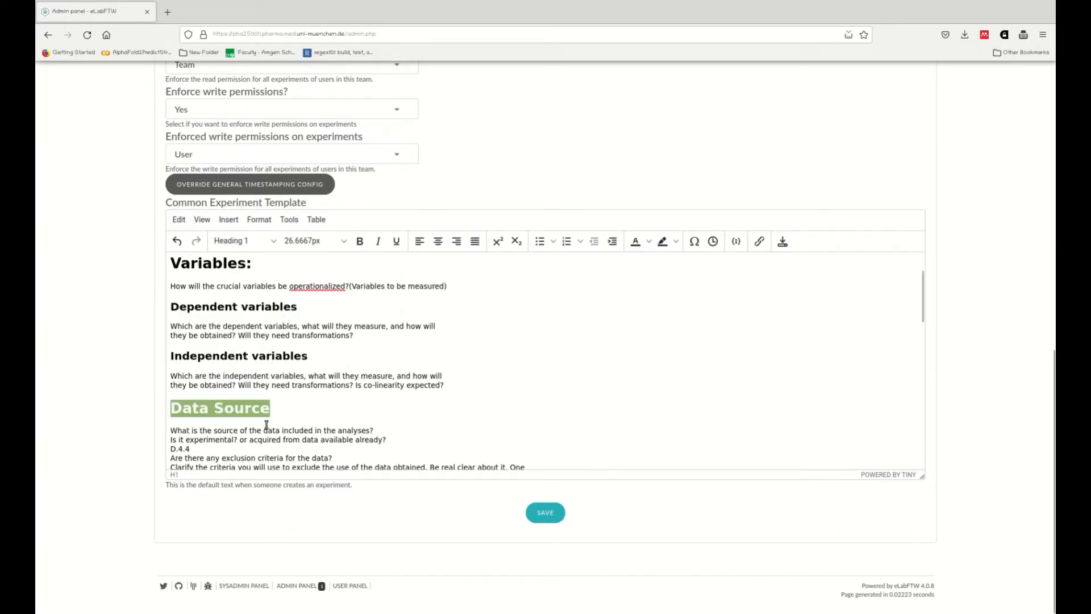
Step: Replace the 'D.4.4' line with an 'Exclusion criteria' Heading 1
{"action": "left_click", "coordinate": [228, 449]}
{"action": "key", "text": "shift+Home"}
{"action": "key", "text": "Return"}
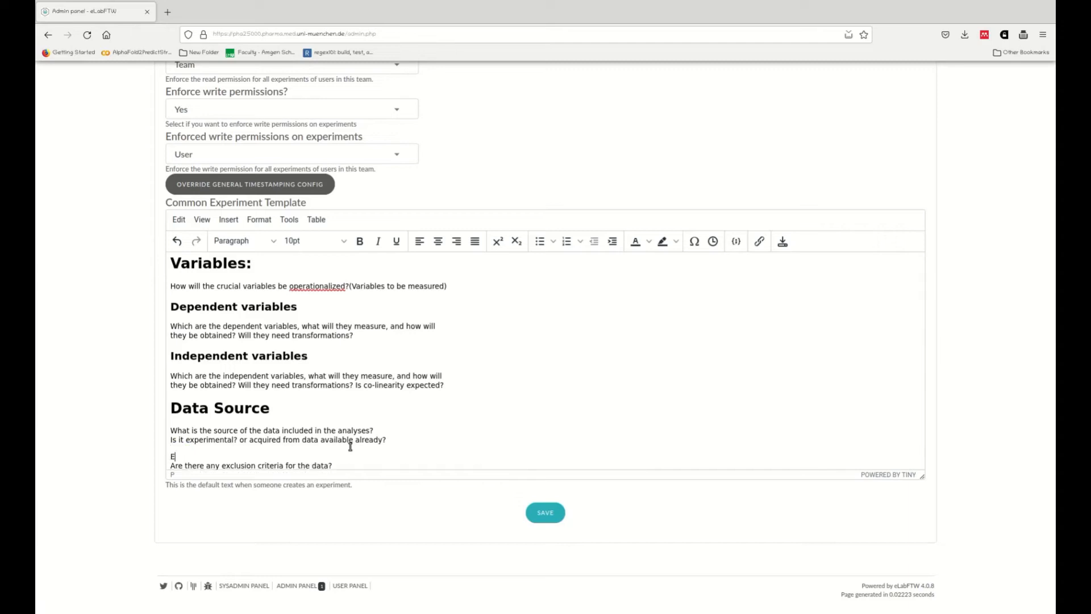
{"action": "type", "text": "Exclusion criteria"}
{"action": "key", "text": "Return"}
{"action": "key", "text": "Up"}
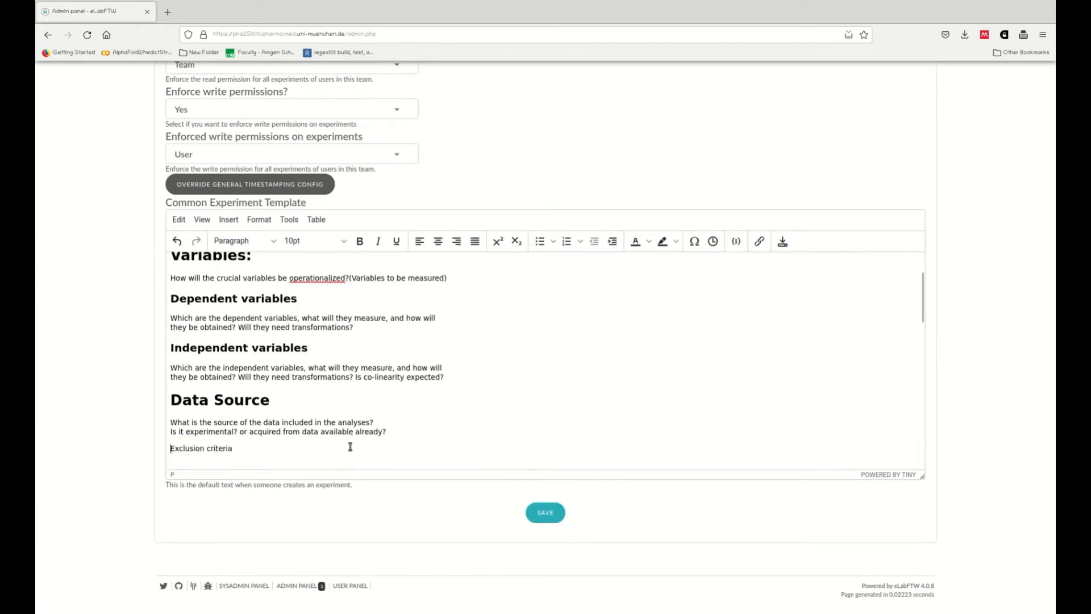
{"action": "key", "text": "shift+End"}
{"action": "left_click", "coordinate": [266, 243]}
{"action": "mouse_move", "coordinate": [272, 262]}
{"action": "left_click", "coordinate": [318, 264]}
{"action": "scroll", "coordinate": [343, 414], "scroll_direction": "down", "scroll_amount": 3}
Step: Delete the example exclusion criteria and bullet list below the Exclusion criteria heading
{"action": "left_click", "coordinate": [193, 290]}
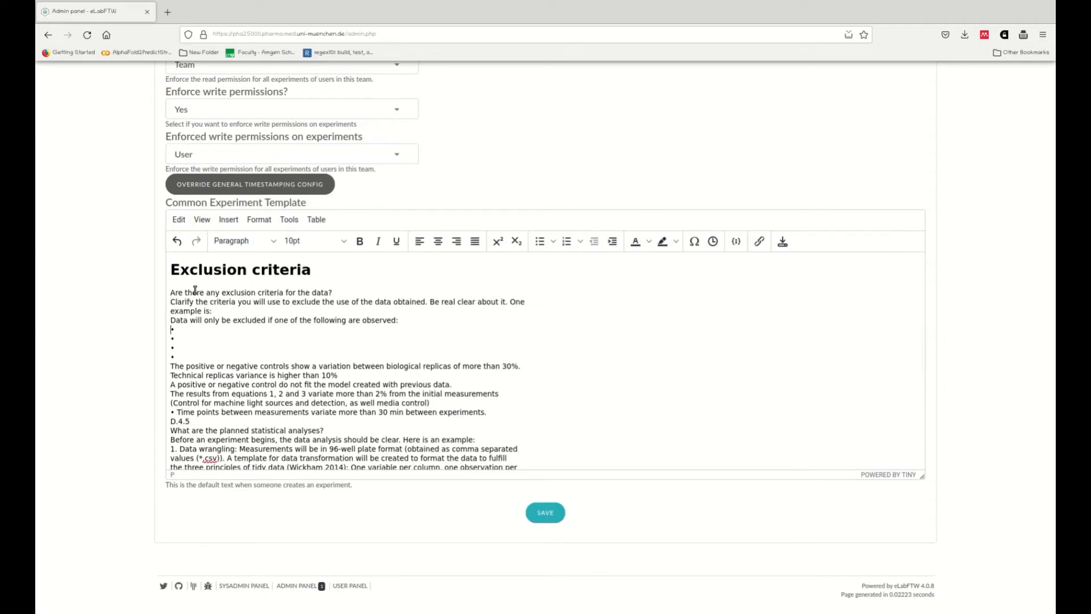
{"action": "key", "text": "Up"}
{"action": "key", "text": "Up"}
{"action": "key", "text": "shift+Down"}
{"action": "key", "text": "shift+Down"}
{"action": "key", "text": "shift+Down"}
{"action": "key", "text": "shift+Down"}
{"action": "key", "text": "shift+Down"}
{"action": "key", "text": "shift+Down"}
{"action": "key", "text": "shift+Down"}
{"action": "key", "text": "shift+Down"}
{"action": "key", "text": "shift+Down"}
{"action": "key", "text": "shift+Down"}
{"action": "key", "text": "shift+Down"}
{"action": "key", "text": "shift+Down"}
{"action": "key", "text": "shift+Down"}
{"action": "key", "text": "shift+Up"}
{"action": "key", "text": "Delete"}
{"action": "key", "text": "Return"}
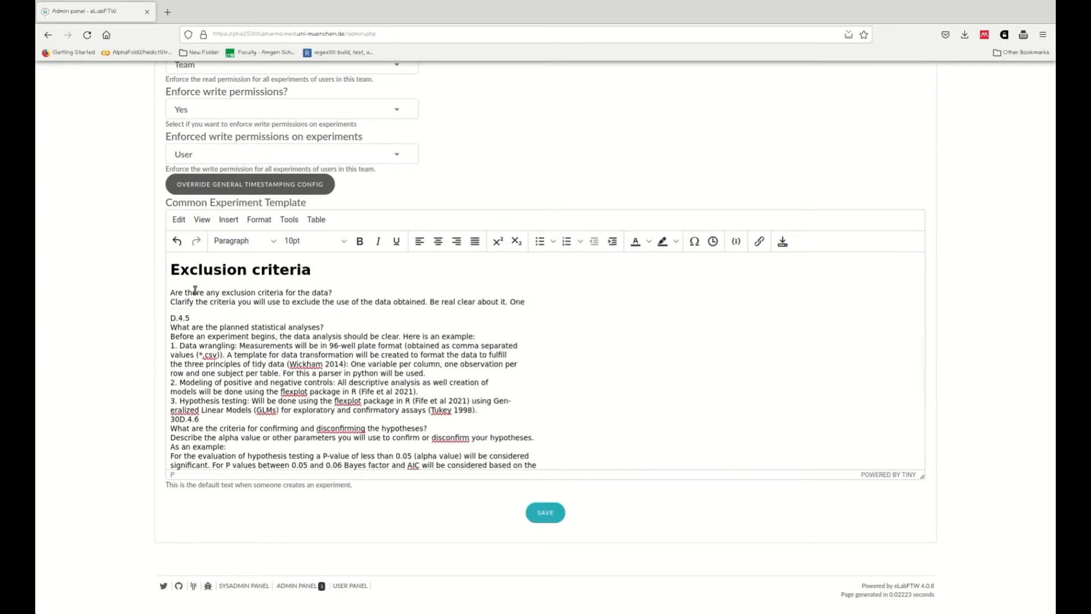
Step: Replace the 'D.4.5' line with a 'Statistical Analyses' Heading 1
{"action": "key", "text": "shift+End"}
{"action": "key", "text": "Delete"}
{"action": "left_click", "coordinate": [270, 241]}
{"action": "mouse_move", "coordinate": [233, 257]}
{"action": "left_click", "coordinate": [327, 264]}
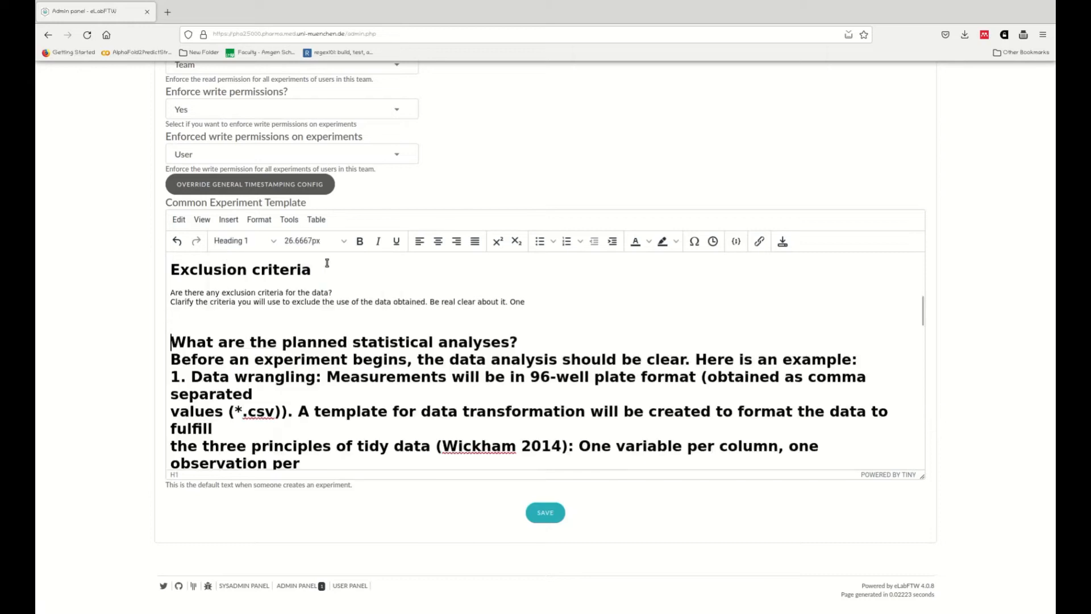
{"action": "key", "text": "ctrl+z"}
{"action": "key", "text": "ctrl+z"}
{"action": "type", "text": "Statistical Analys"}
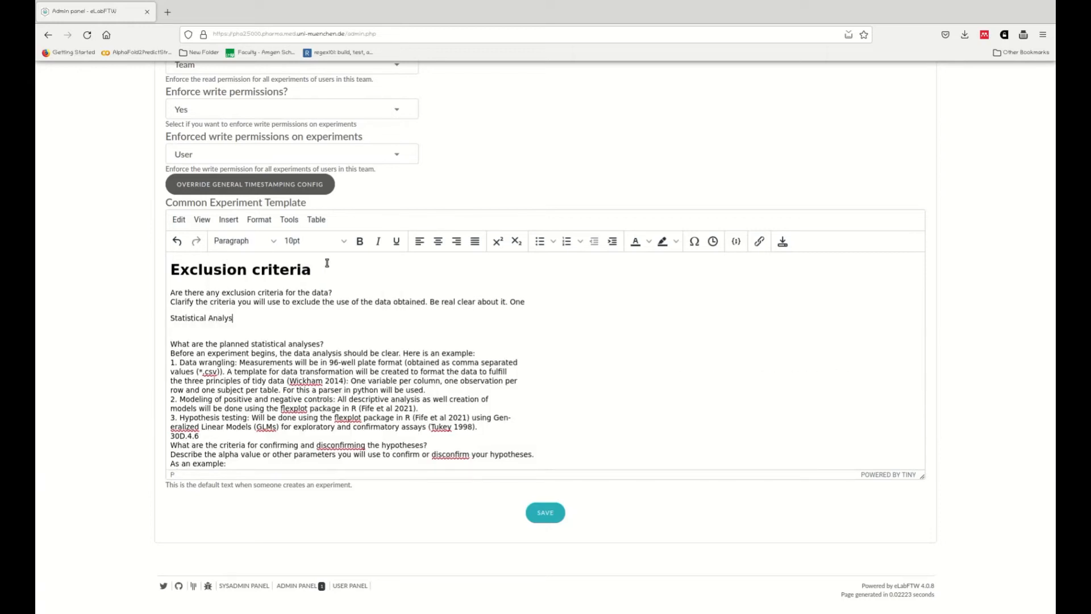
{"action": "type", "text": "es"}
{"action": "key", "text": "shift+Home"}
{"action": "left_click", "coordinate": [270, 241]}
{"action": "mouse_move", "coordinate": [236, 275]}
{"action": "left_click", "coordinate": [327, 263]}
{"action": "left_click", "coordinate": [233, 338]}
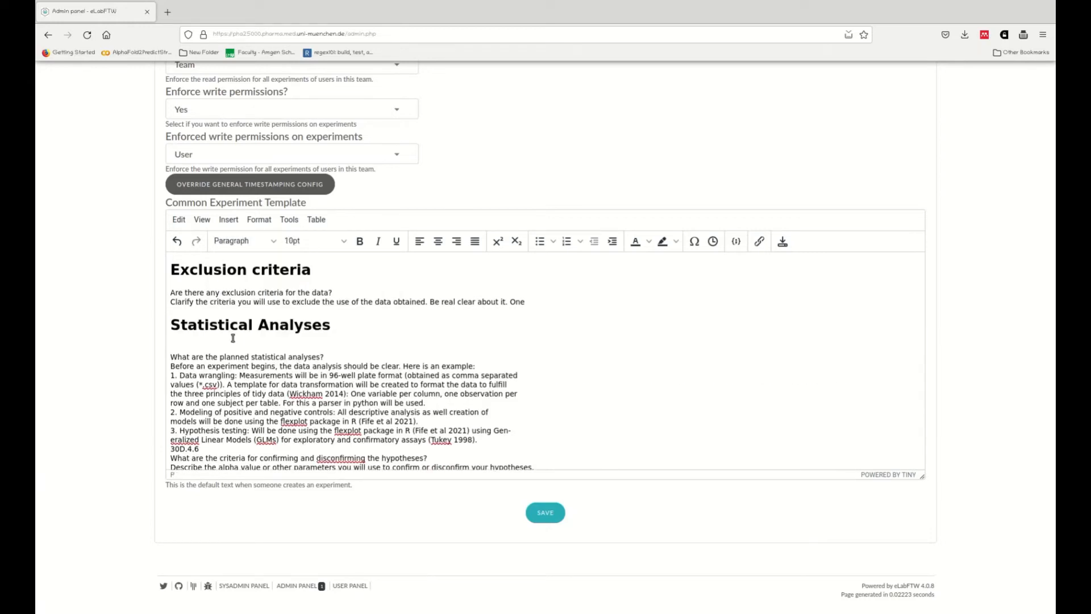
{"action": "key", "text": "Delete"}
Step: Delete the data-analysis example text under the Statistical Analyses heading
{"action": "key", "text": "shift+Down"}
{"action": "key", "text": "shift+Down"}
{"action": "key", "text": "shift+Down"}
{"action": "key", "text": "shift+Down"}
{"action": "key", "text": "shift+Down"}
{"action": "key", "text": "shift+Down"}
{"action": "key", "text": "shift+Down"}
{"action": "key", "text": "shift+Down"}
{"action": "key", "text": "shift+Down"}
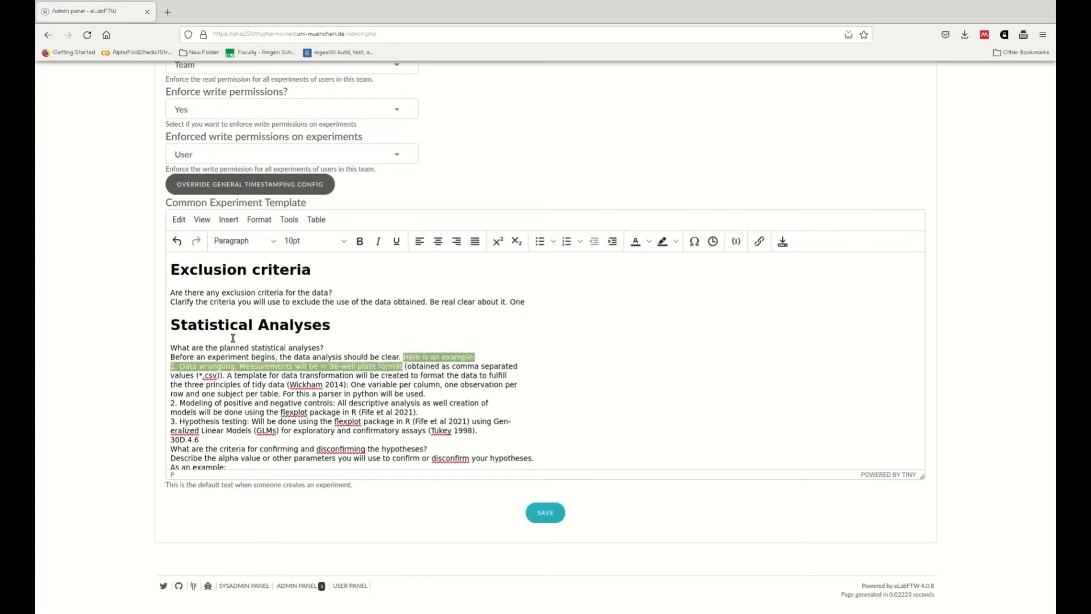
{"action": "key", "text": "Delete"}
Step: Add a 'Criteria to confirm or reject hypotheses' Heading 1 in place of the 'D.4.6' line
{"action": "key", "text": "Return"}
{"action": "key", "text": "Return"}
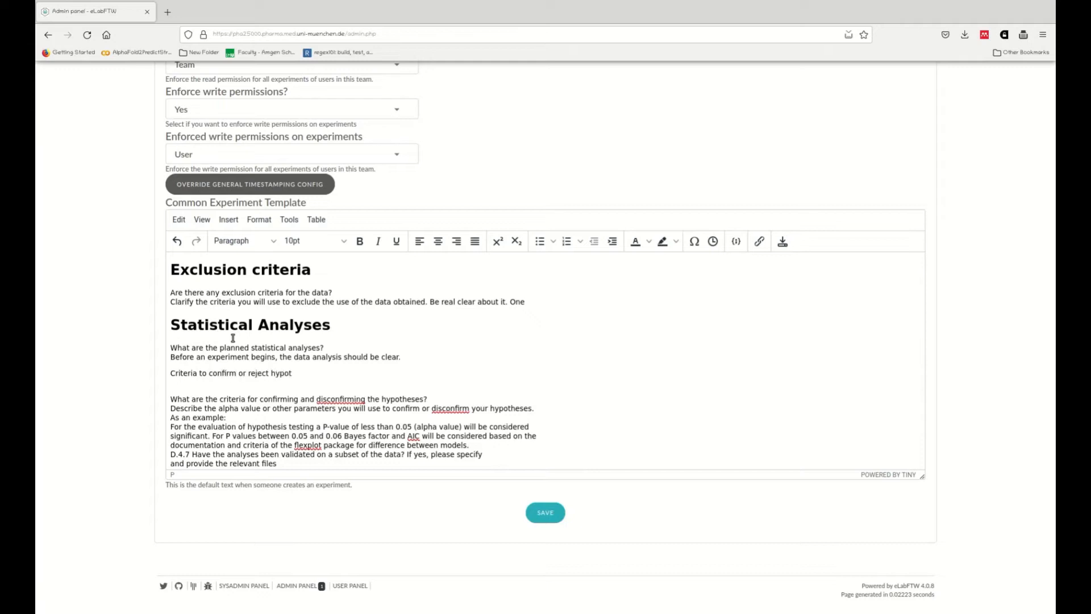
{"action": "key", "text": "ctrl+shift+Left"}
{"action": "key", "text": "ctrl+shift+Left"}
{"action": "key", "text": "ctrl+shift+Left"}
{"action": "key", "text": "ctrl+shift+Left"}
{"action": "key", "text": "ctrl+shift+Left"}
{"action": "key", "text": "ctrl+shift+Left"}
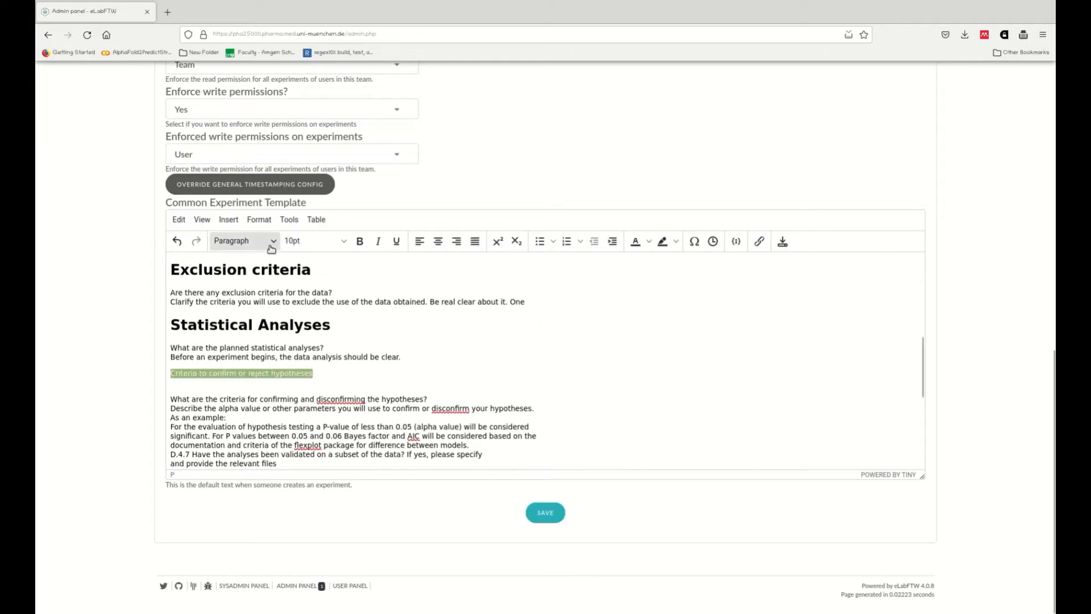
{"action": "left_click", "coordinate": [241, 241]}
{"action": "mouse_move", "coordinate": [233, 258]}
{"action": "left_click", "coordinate": [341, 263]}
{"action": "key", "text": "Delete"}
{"action": "key", "text": "Delete"}
{"action": "key", "text": "Return"}
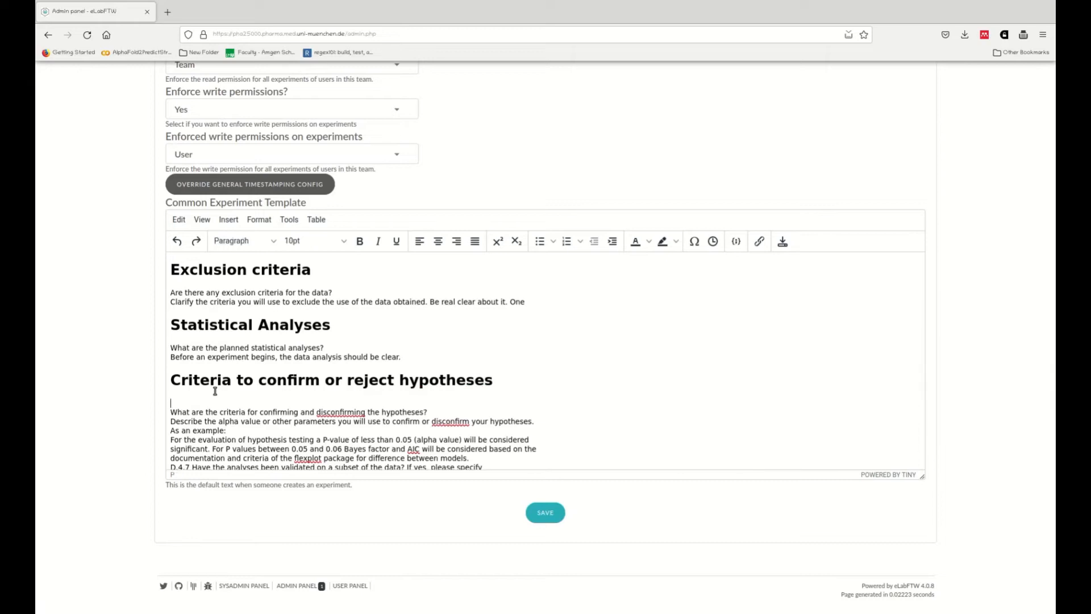
Step: Delete the alpha-value example text under the criteria heading and open a new line for the next section
{"action": "key", "text": "Home"}
{"action": "key", "text": "shift+Down"}
{"action": "key", "text": "shift+Down"}
{"action": "key", "text": "shift+Down"}
{"action": "key", "text": "shift+Down"}
{"action": "key", "text": "shift+Down"}
{"action": "key", "text": "shift+Down"}
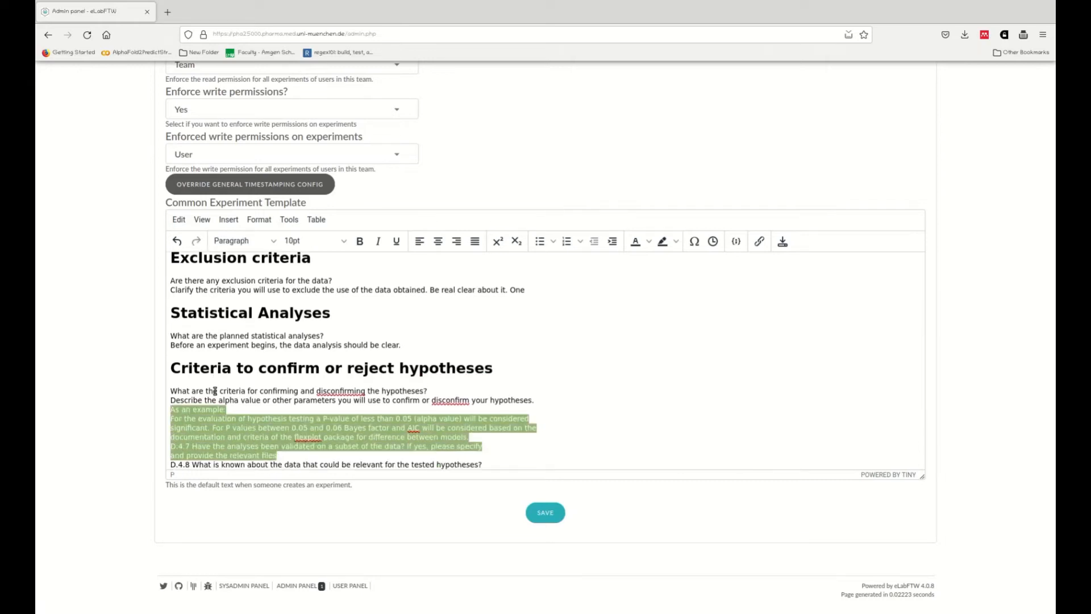
{"action": "key", "text": "shift+Up"}
{"action": "key", "text": "shift+Up"}
{"action": "key", "text": "Delete"}
{"action": "key", "text": "Return"}
{"action": "key", "text": "Return"}
{"action": "key", "text": "Up"}
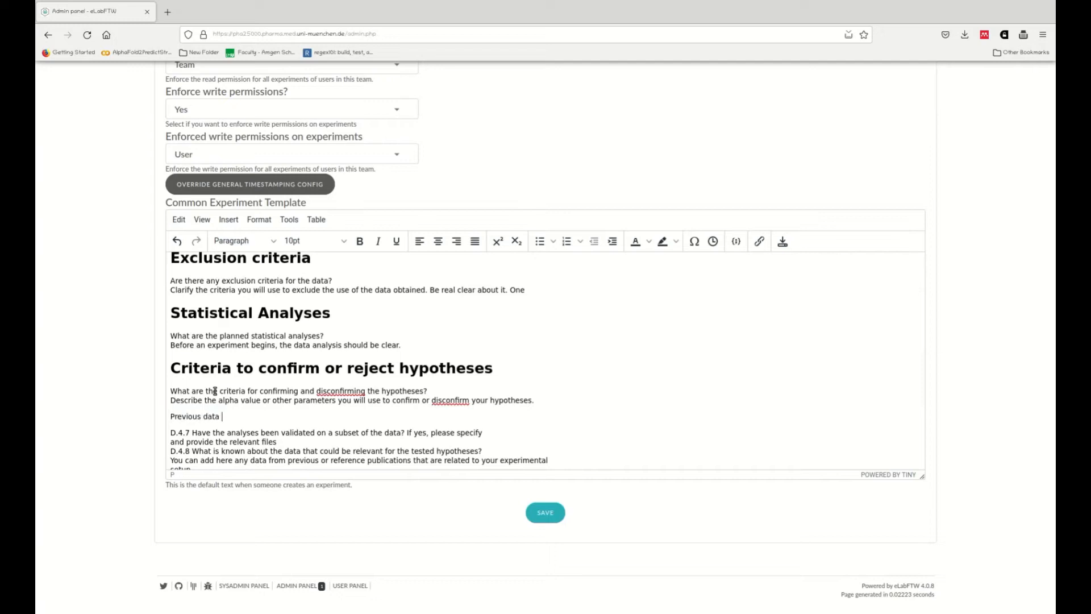
Step: Add a 'Previous data information' Heading 1 above the D.4.7 question
{"action": "type", "text": "Previous data information"}
{"action": "key", "text": "ctrl+shift+Left"}
{"action": "key", "text": "ctrl+shift+Left"}
{"action": "key", "text": "ctrl+shift+Left"}
{"action": "left_click", "coordinate": [275, 241]}
{"action": "mouse_move", "coordinate": [273, 261]}
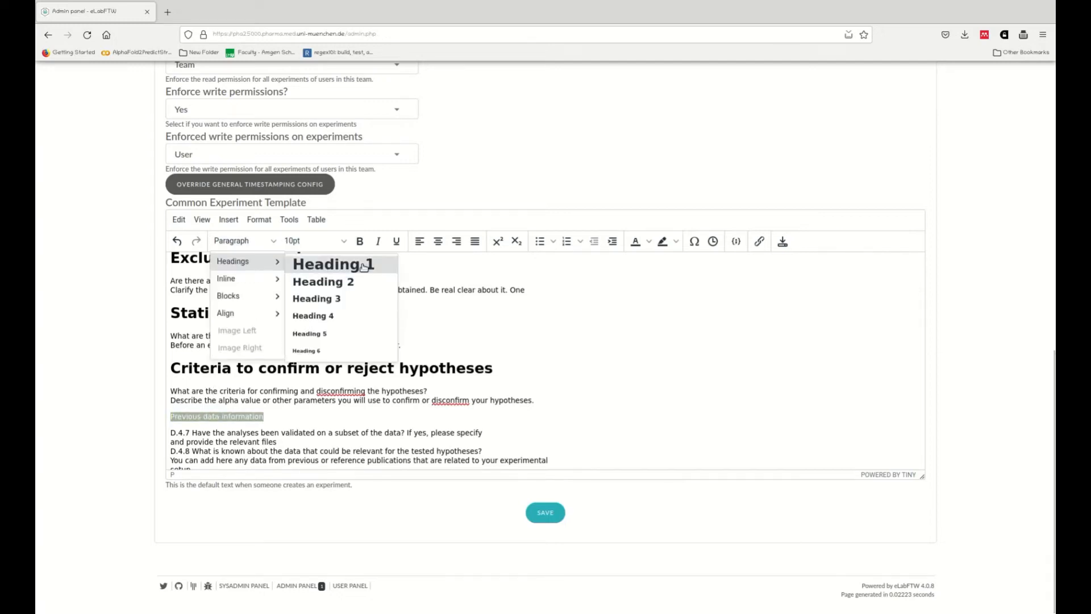
{"action": "left_click", "coordinate": [364, 264]}
Step: Remove the 'D.4.7' label from the validation question and end it with 'relevant files or links.'
{"action": "scroll", "coordinate": [240, 302], "scroll_direction": "down", "scroll_amount": 3}
{"action": "scroll", "coordinate": [239, 303], "scroll_direction": "up", "scroll_amount": 2}
{"action": "left_click", "coordinate": [232, 327]}
{"action": "key", "text": "Home"}
{"action": "key", "text": "Delete"}
{"action": "key", "text": "Delete"}
{"action": "key", "text": "Delete"}
{"action": "key", "text": "Delete"}
{"action": "key", "text": "Delete"}
{"action": "key", "text": "Delete"}
{"action": "key", "text": "Down"}
{"action": "key", "text": "Down"}
Step: Add a 'Previous knowledge regarding data' Heading 1 below the validation question
{"action": "key", "text": "Return"}
{"action": "key", "text": "Return"}
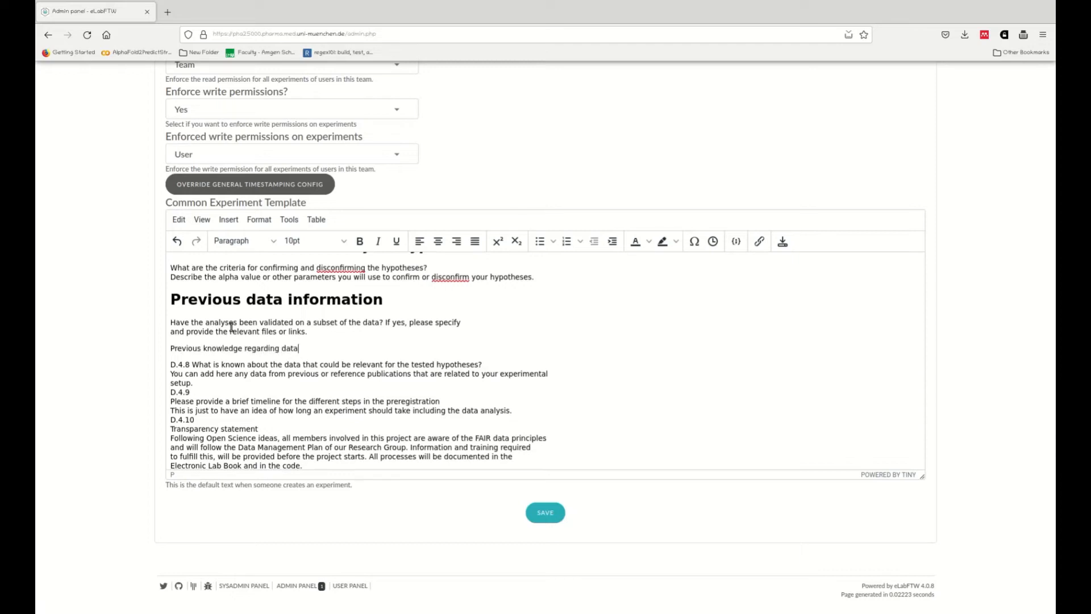
{"action": "key", "text": "shift+Home"}
{"action": "left_click", "coordinate": [243, 240]}
{"action": "left_click", "coordinate": [229, 276]}
{"action": "key", "text": "Down"}
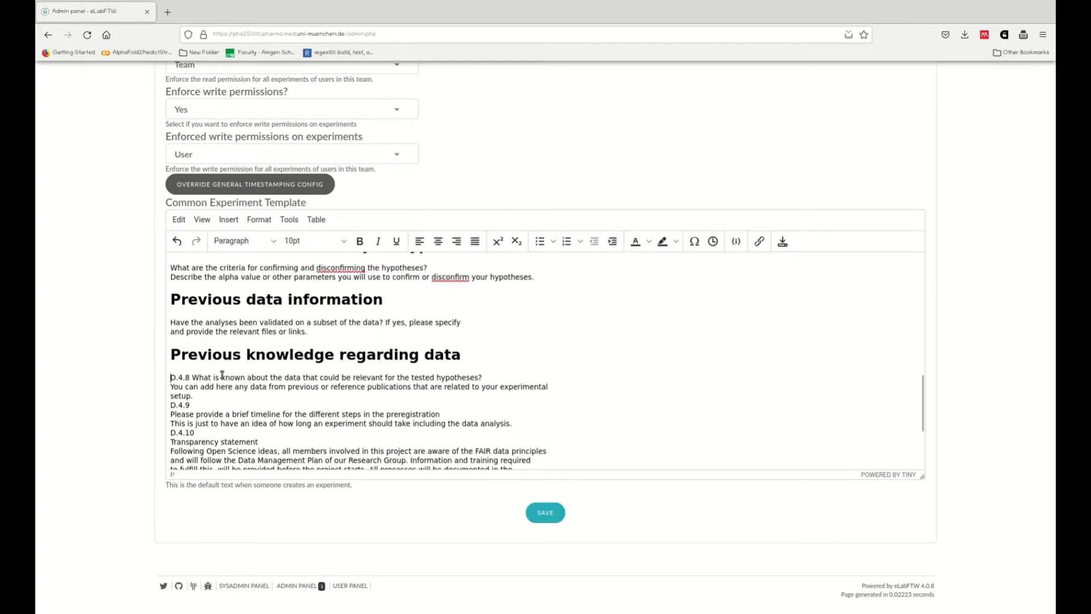
Step: Delete the 'D.4.8' label and add an 'Expected timeline' Heading 1 below the previous-knowledge text
{"action": "key", "text": "Delete"}
{"action": "key", "text": "Delete"}
{"action": "key", "text": "Delete"}
{"action": "key", "text": "Delete"}
{"action": "key", "text": "Delete"}
{"action": "key", "text": "Delete"}
{"action": "key", "text": "Down"}
{"action": "key", "text": "Return"}
{"action": "key", "text": "Return"}
{"action": "key", "text": "Return"}
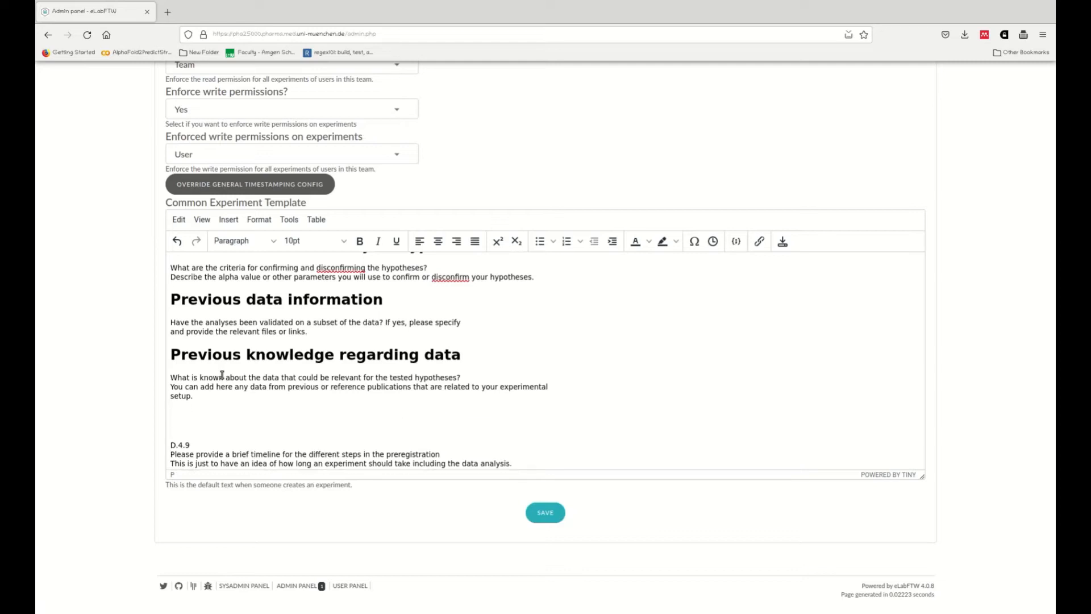
{"action": "key", "text": "Return"}
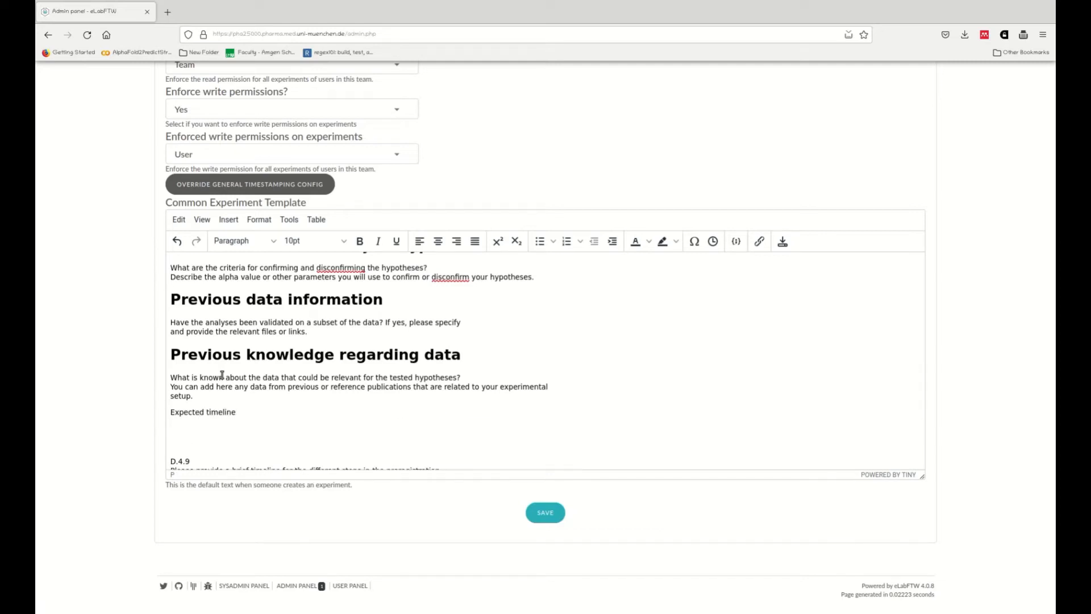
{"action": "triple_click", "coordinate": [219, 412]}
{"action": "left_click", "coordinate": [245, 241]}
{"action": "mouse_move", "coordinate": [274, 261]}
{"action": "left_click", "coordinate": [329, 264]}
Step: Delete the 'D.4.9' and 'D.4.10' label lines around the timeline instructions
{"action": "left_click", "coordinate": [293, 434]}
{"action": "key", "text": "Delete"}
{"action": "key", "text": "Delete"}
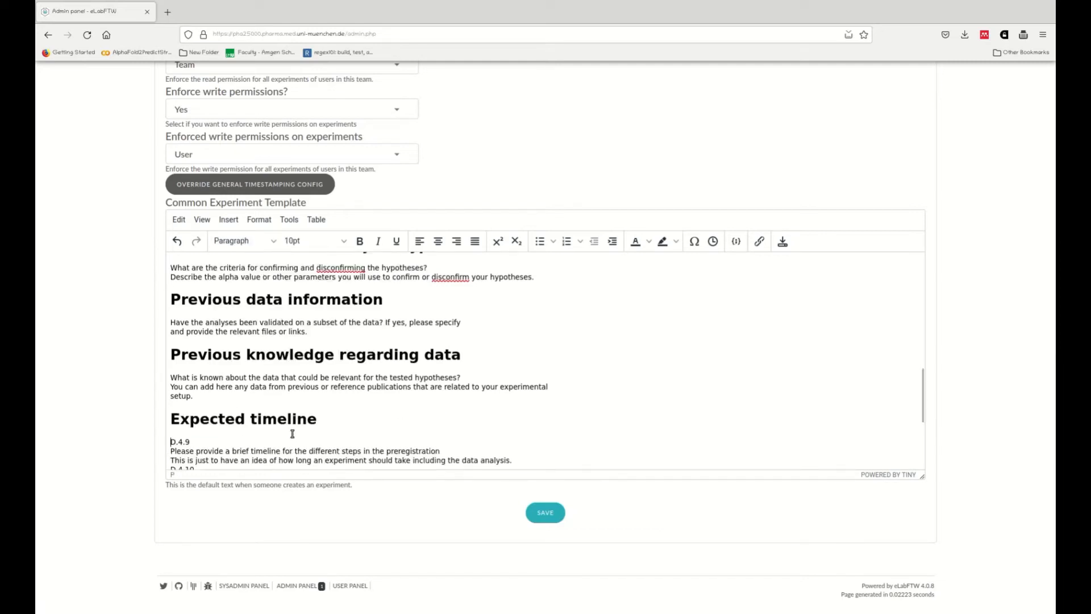
{"action": "key", "text": "Delete"}
{"action": "key", "text": "Delete"}
{"action": "key", "text": "Delete"}
{"action": "key", "text": "Delete"}
{"action": "key", "text": "Delete"}
{"action": "key", "text": "Delete"}
{"action": "key", "text": "Down"}
{"action": "key", "text": "Down"}
{"action": "key", "text": "Down"}
{"action": "key", "text": "BackSpace"}
{"action": "key", "text": "BackSpace"}
{"action": "key", "text": "BackSpace"}
{"action": "key", "text": "BackSpace"}
{"action": "key", "text": "BackSpace"}
{"action": "key", "text": "BackSpace"}
{"action": "key", "text": "BackSpace"}
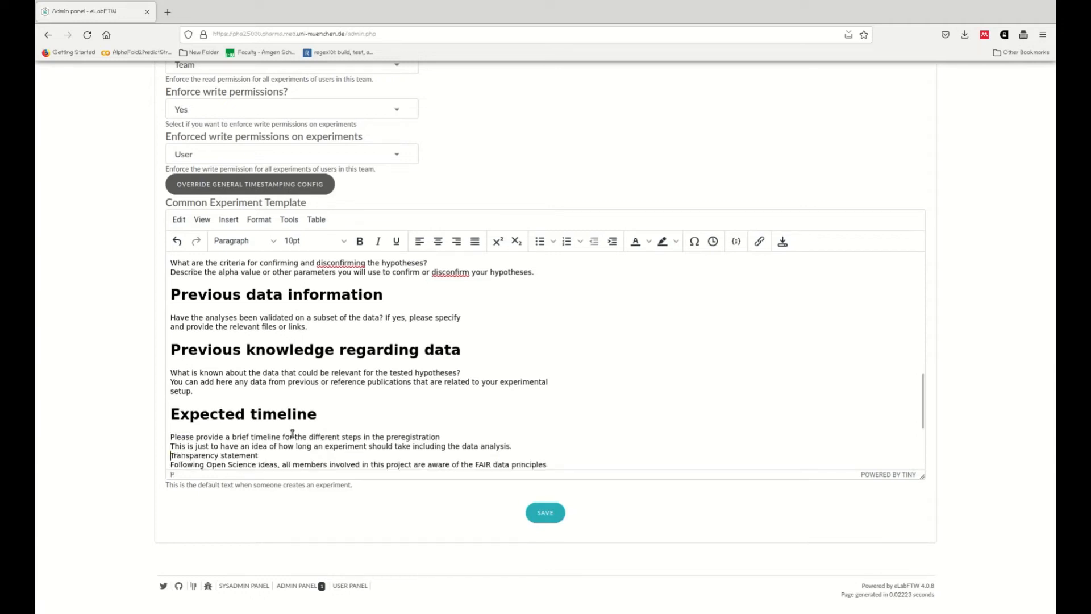
Step: Delete the Transparency statement paragraph below the timeline instructions
{"action": "key", "text": "Return"}
{"action": "key", "text": "Return"}
{"action": "key", "text": "Up"}
{"action": "key", "text": "Up"}
{"action": "key", "text": "Down"}
{"action": "key", "text": "Down"}
{"action": "key", "text": "Down"}
{"action": "key", "text": "Down"}
{"action": "key", "text": "Down"}
{"action": "key", "text": "Down"}
{"action": "key", "text": "Down"}
{"action": "key", "text": "Down"}
{"action": "key", "text": "Down"}
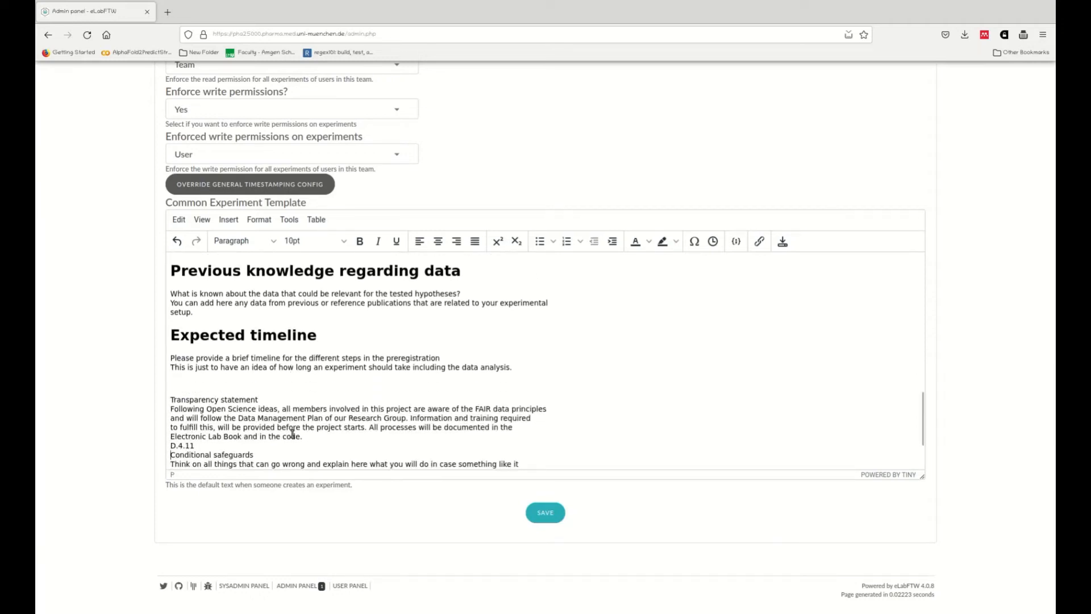
{"action": "key", "text": "shift+Down"}
{"action": "key", "text": "shift+Down"}
{"action": "key", "text": "shift+Down"}
{"action": "key", "text": "shift+Down"}
{"action": "key", "text": "shift+Down"}
{"action": "key", "text": "Delete"}
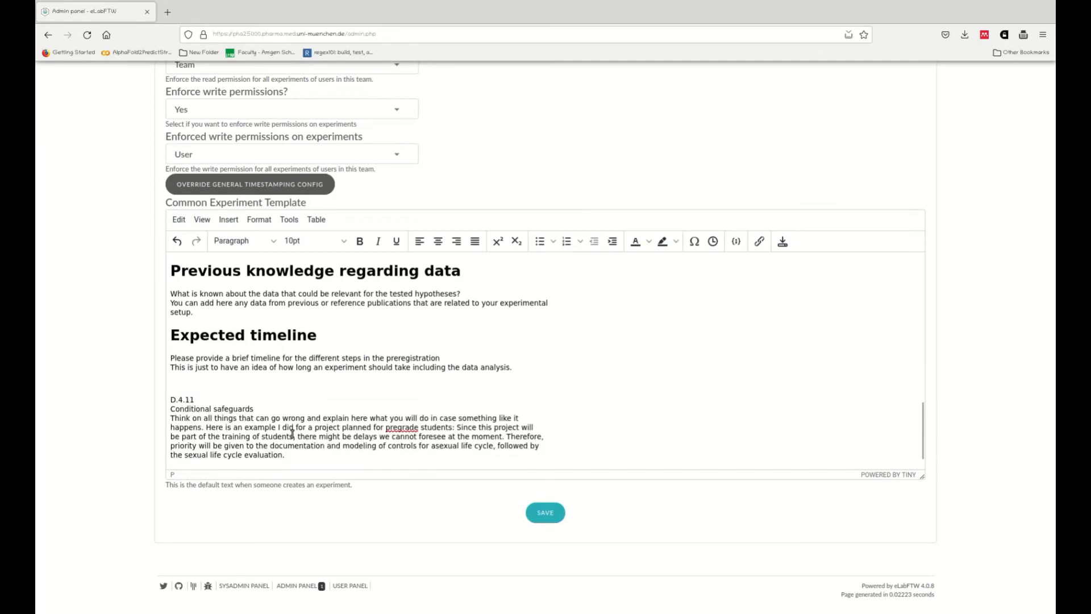
Step: Remove the 'D.4.11' label and make 'Conditional safeguards' a Heading 1
{"action": "key", "text": "Delete"}
{"action": "key", "text": "Delete"}
{"action": "key", "text": "Delete"}
{"action": "key", "text": "Delete"}
{"action": "key", "text": "Delete"}
{"action": "key", "text": "Delete"}
{"action": "key", "text": "Return"}
{"action": "left_click", "coordinate": [242, 240]}
{"action": "mouse_move", "coordinate": [233, 261]}
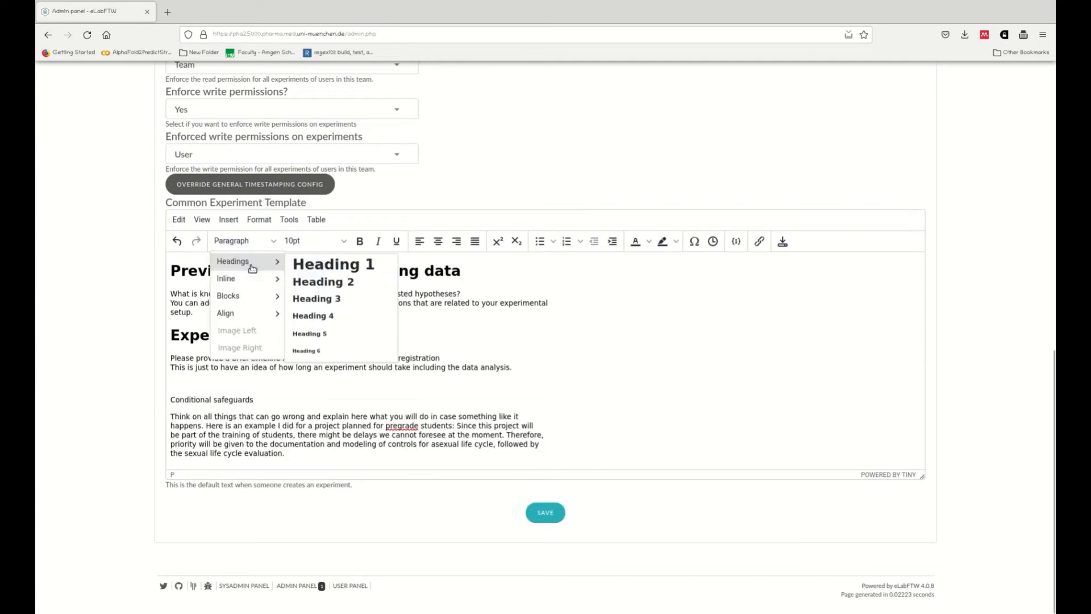
{"action": "left_click", "coordinate": [329, 263]}
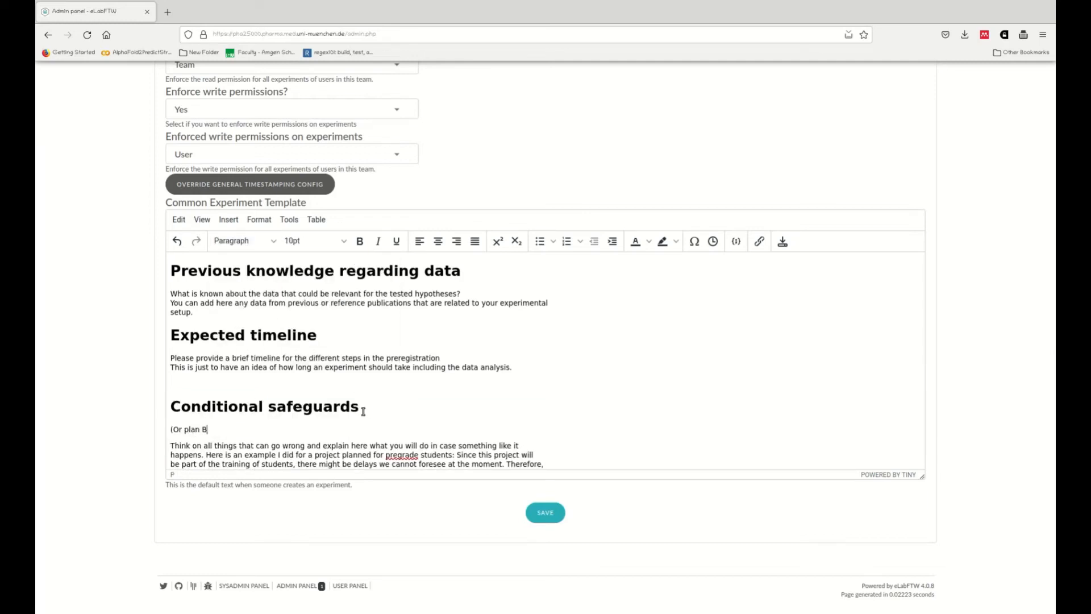
Step: Prefix the safeguards text with '(Or plan B, C, D, etc).' and delete the project example sentences
{"action": "key", "text": "Delete"}
{"action": "type", "text": "."}
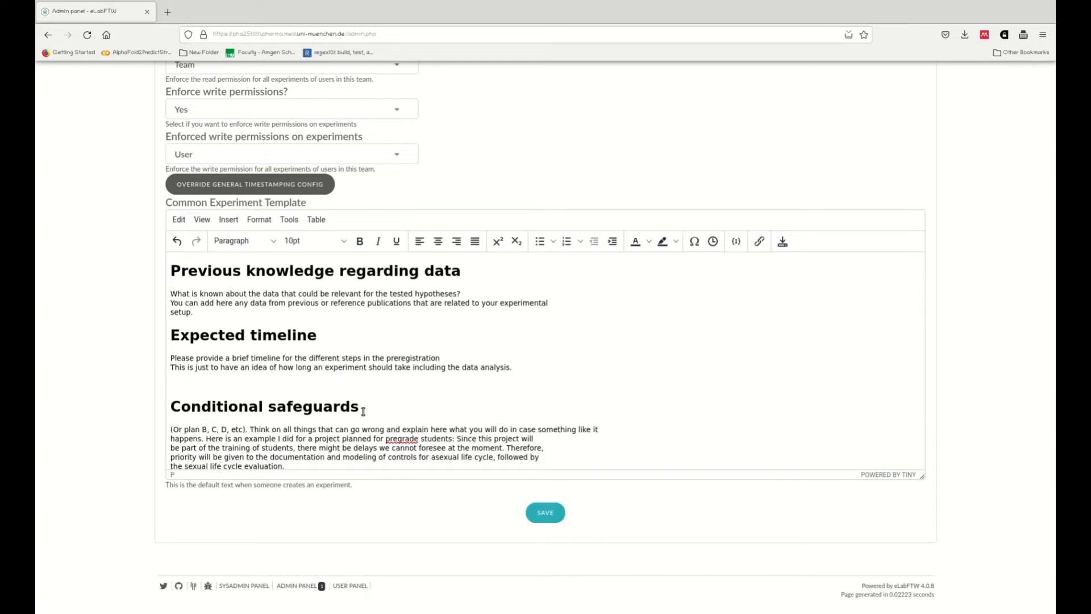
{"action": "key", "text": "Delete"}
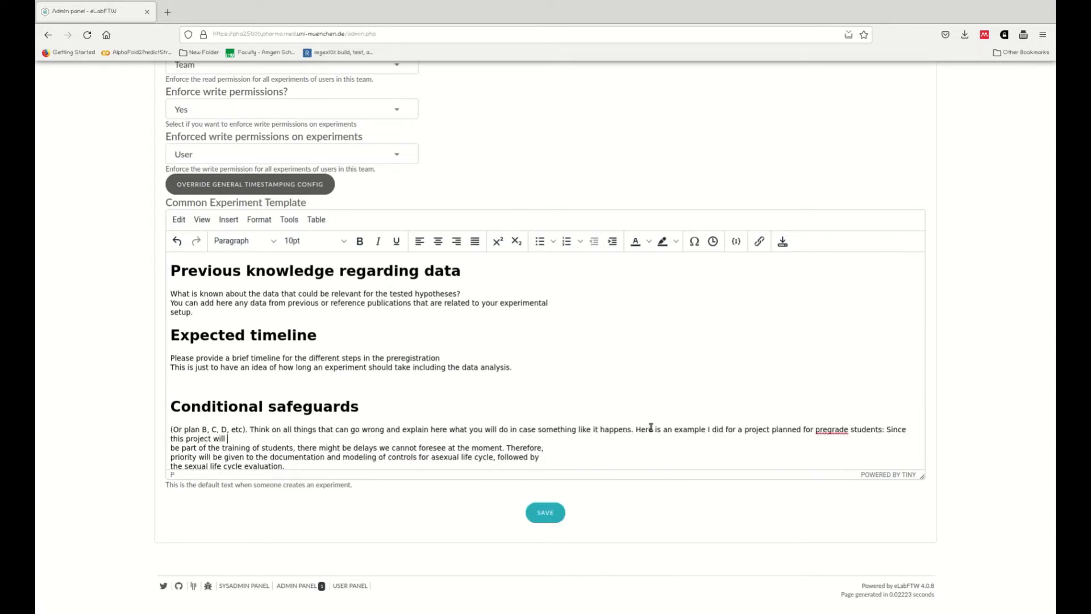
{"action": "left_click_drag", "start_coordinate": [636, 429], "coordinate": [434, 433]}
{"action": "key", "text": "Delete"}
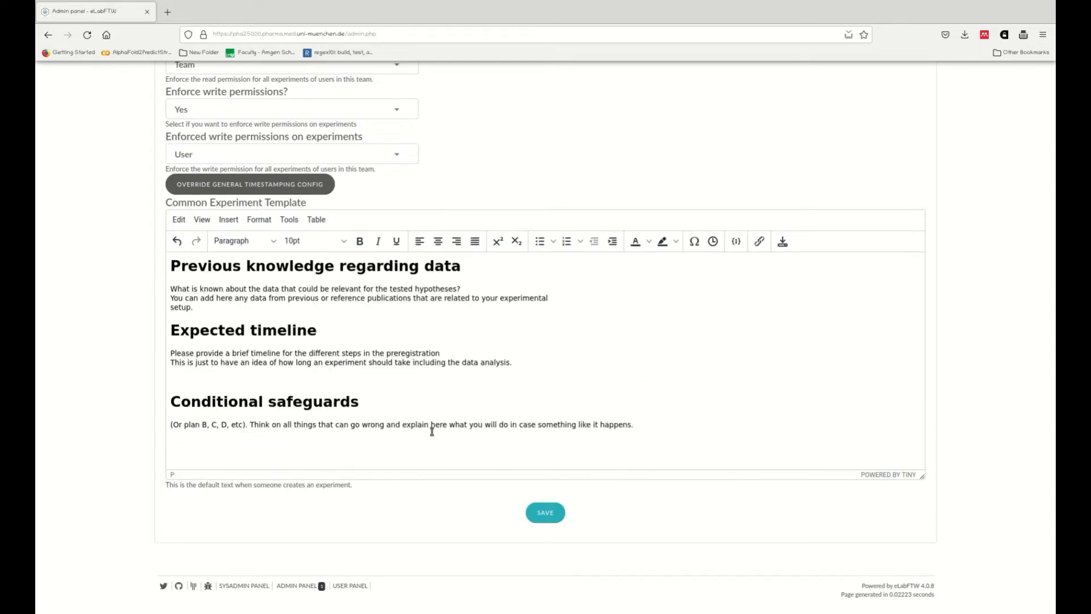
Step: Merge the hypothesis prompt into one line and italicize it
{"action": "scroll", "coordinate": [430, 386], "scroll_direction": "up", "scroll_amount": 10}
{"action": "left_click", "coordinate": [374, 293]}
{"action": "key", "text": "Delete"}
{"action": "left_click_drag", "start_coordinate": [177, 295], "coordinate": [649, 303]}
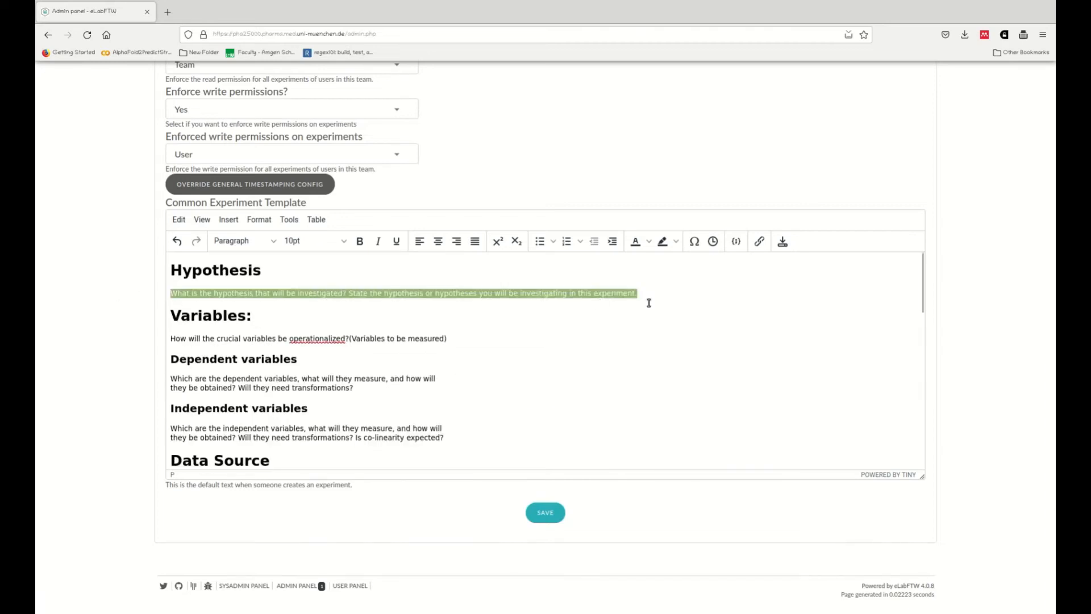
{"action": "key", "text": "ctrl+i"}
Step: Set the hypothesis prompt's text colour to gray
{"action": "left_click", "coordinate": [648, 241]}
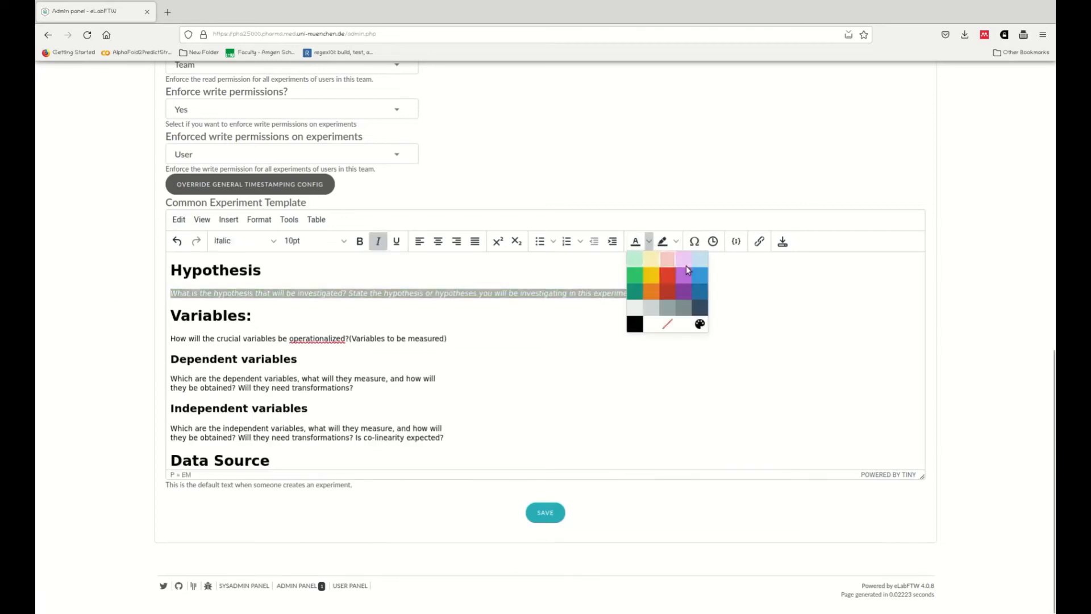
{"action": "left_click", "coordinate": [635, 275]}
{"action": "left_click", "coordinate": [649, 241]}
{"action": "left_click", "coordinate": [696, 262]}
{"action": "left_click", "coordinate": [369, 320]}
{"action": "left_click_drag", "start_coordinate": [651, 303], "coordinate": [170, 292]}
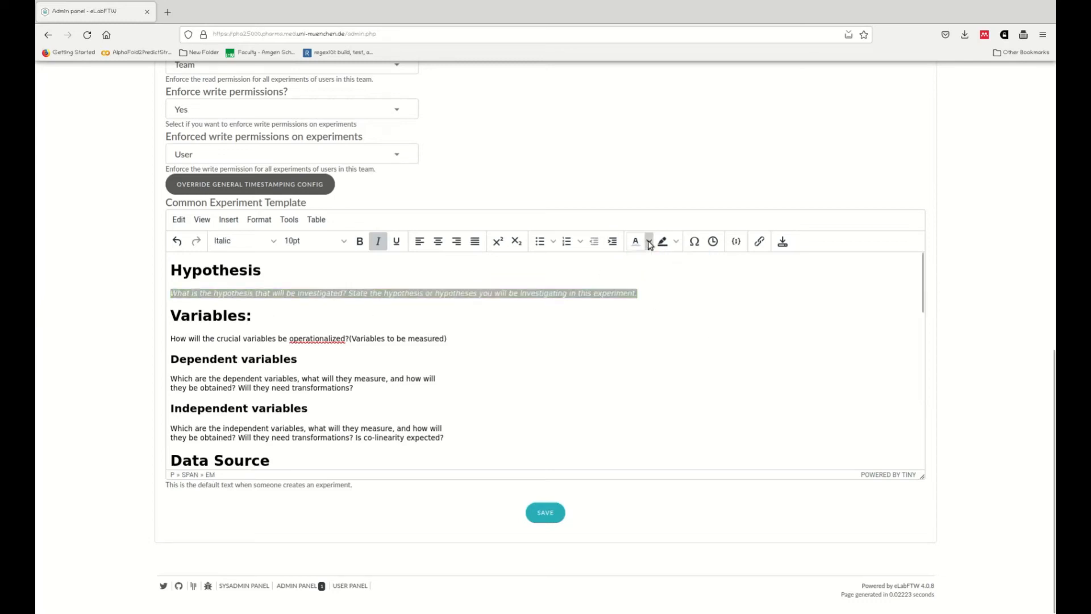
{"action": "left_click", "coordinate": [648, 241]}
{"action": "left_click", "coordinate": [699, 263]}
{"action": "left_click", "coordinate": [657, 295]}
{"action": "left_click_drag", "start_coordinate": [657, 295], "coordinate": [171, 293]}
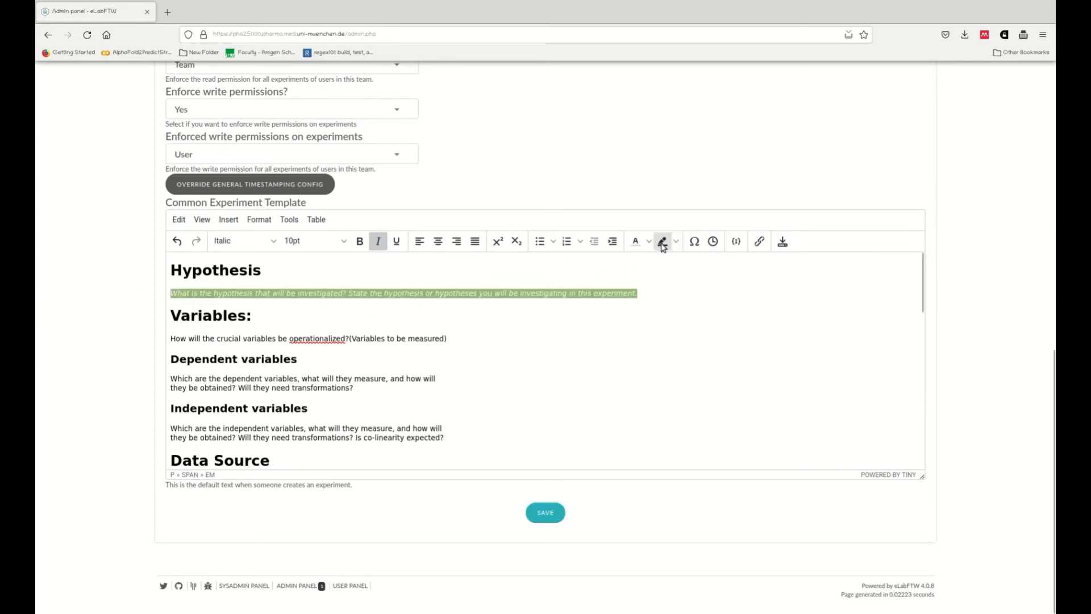
{"action": "left_click", "coordinate": [243, 241]}
{"action": "mouse_move", "coordinate": [252, 317]}
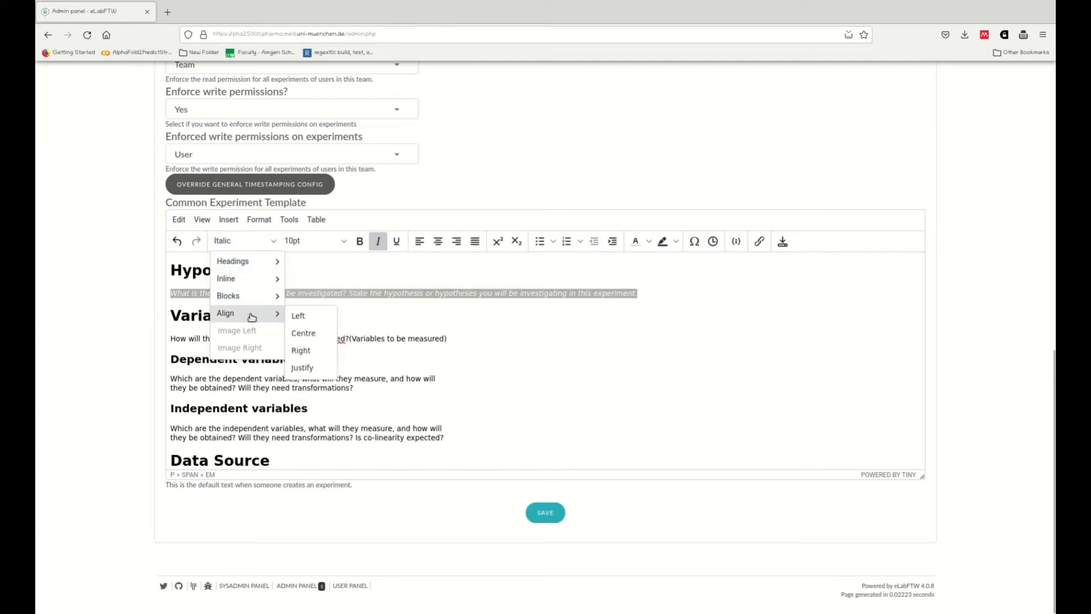
{"action": "left_click", "coordinate": [675, 241]}
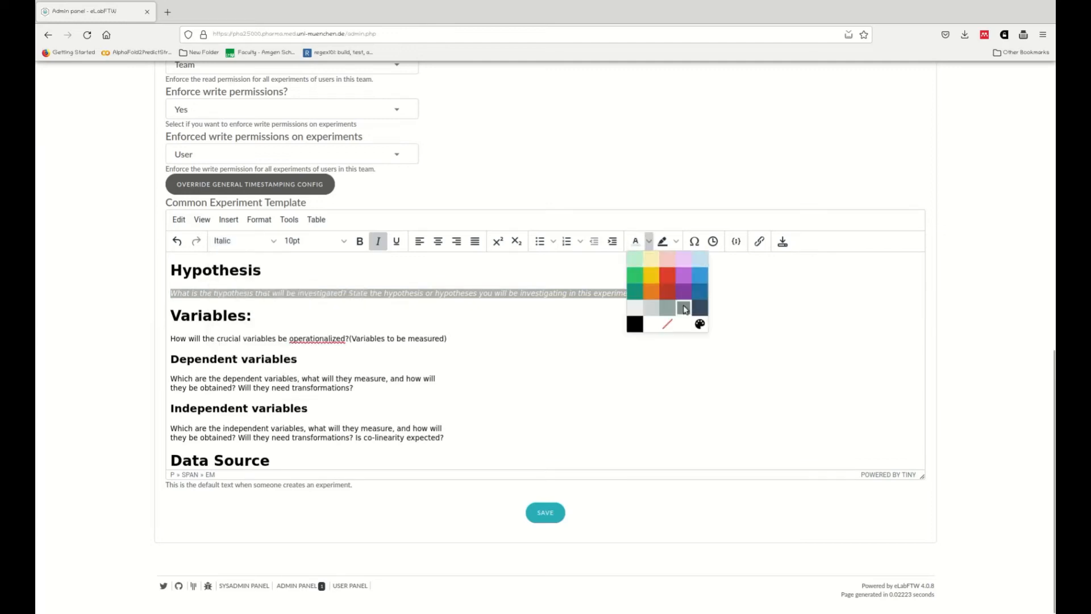
{"action": "left_click", "coordinate": [683, 306]}
{"action": "left_click", "coordinate": [462, 296]}
Step: Make the Variables prompt gray italic
{"action": "left_click_drag", "start_coordinate": [447, 339], "coordinate": [163, 338]}
{"action": "key", "text": "ctrl+i"}
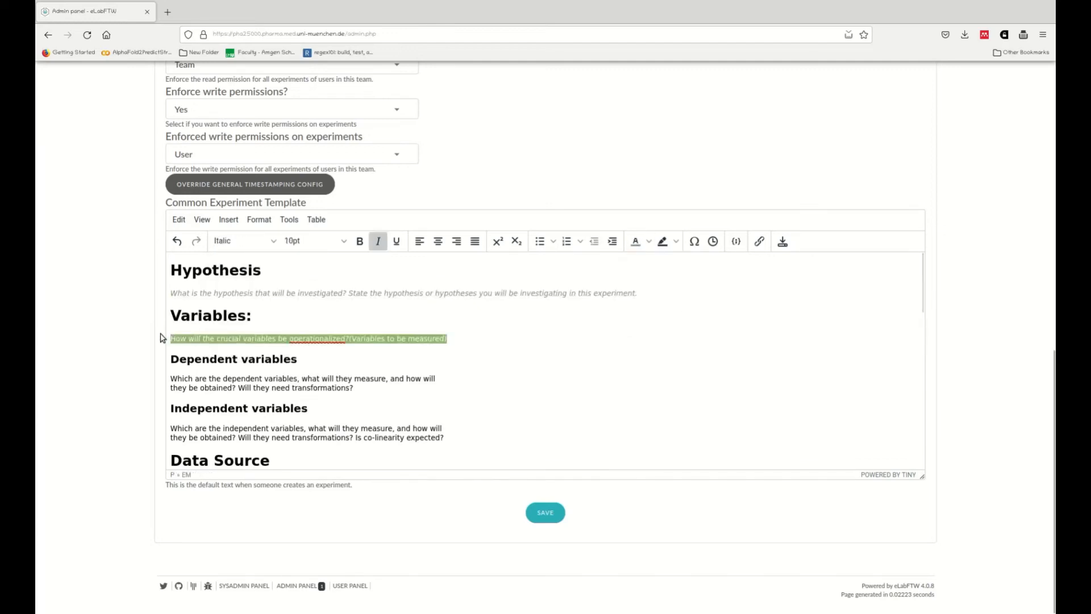
{"action": "left_click", "coordinate": [636, 242]}
Step: Merge the dependent variables prompt into one line and make it gray italic
{"action": "left_click", "coordinate": [467, 373]}
{"action": "key", "text": "Delete"}
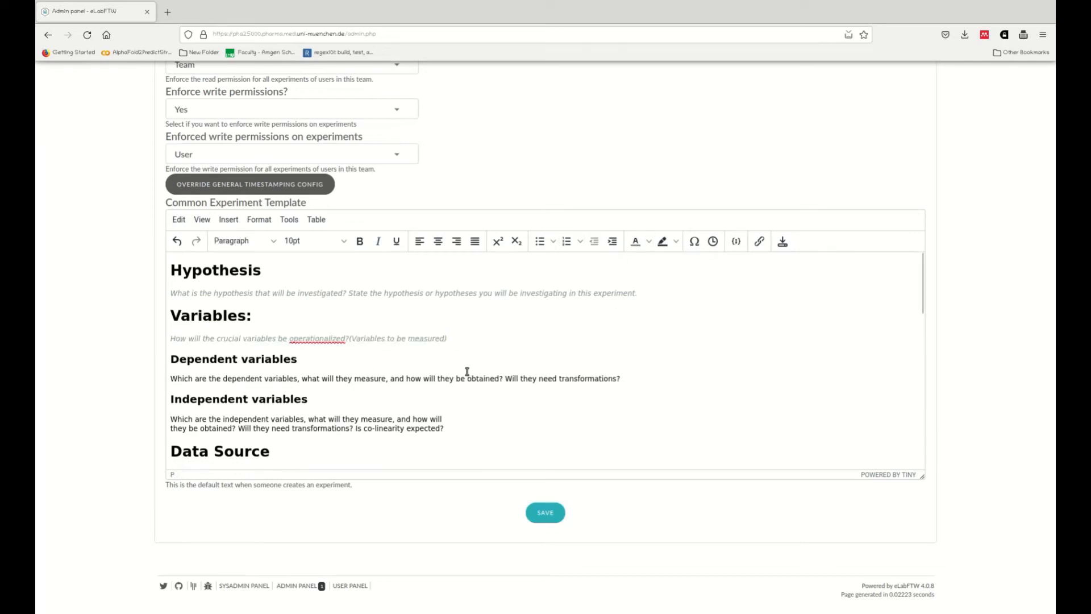
{"action": "left_click_drag", "start_coordinate": [175, 380], "coordinate": [619, 380]}
{"action": "left_click", "coordinate": [636, 241]}
{"action": "left_click", "coordinate": [378, 241]}
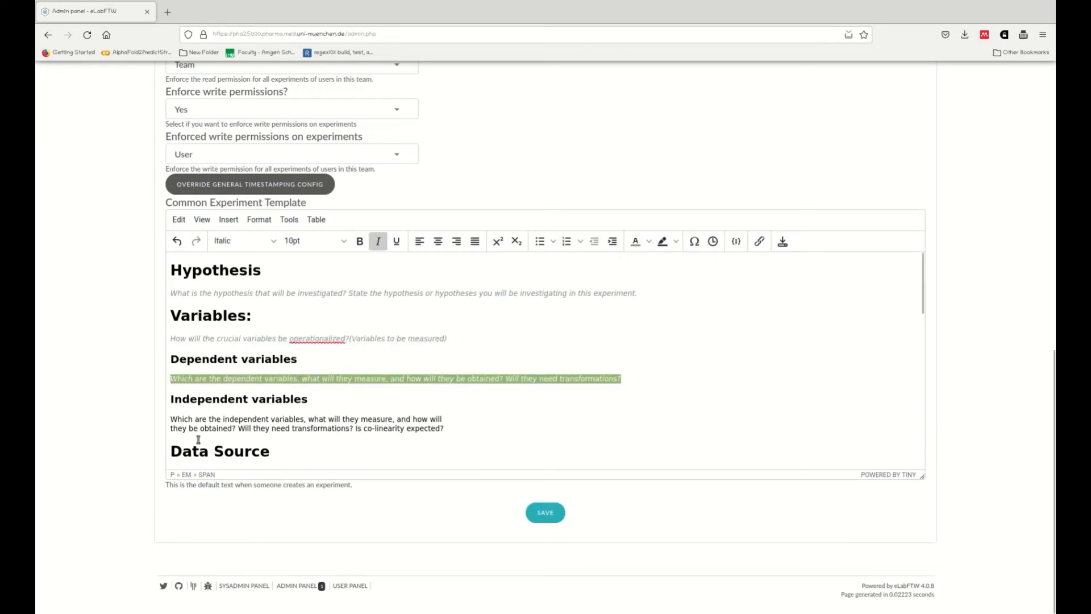
Step: Merge the independent variables prompt into one line and make it gray italic
{"action": "left_click", "coordinate": [484, 418]}
{"action": "key", "text": "Delete"}
{"action": "left_click_drag", "start_coordinate": [168, 419], "coordinate": [725, 419]}
Step: Merge the exclusion criteria prompt into one line, correcting 'real' to 'really' and removing the trailing 'One'
{"action": "scroll", "coordinate": [188, 336], "scroll_direction": "down", "scroll_amount": 5}
{"action": "key", "text": "Delete"}
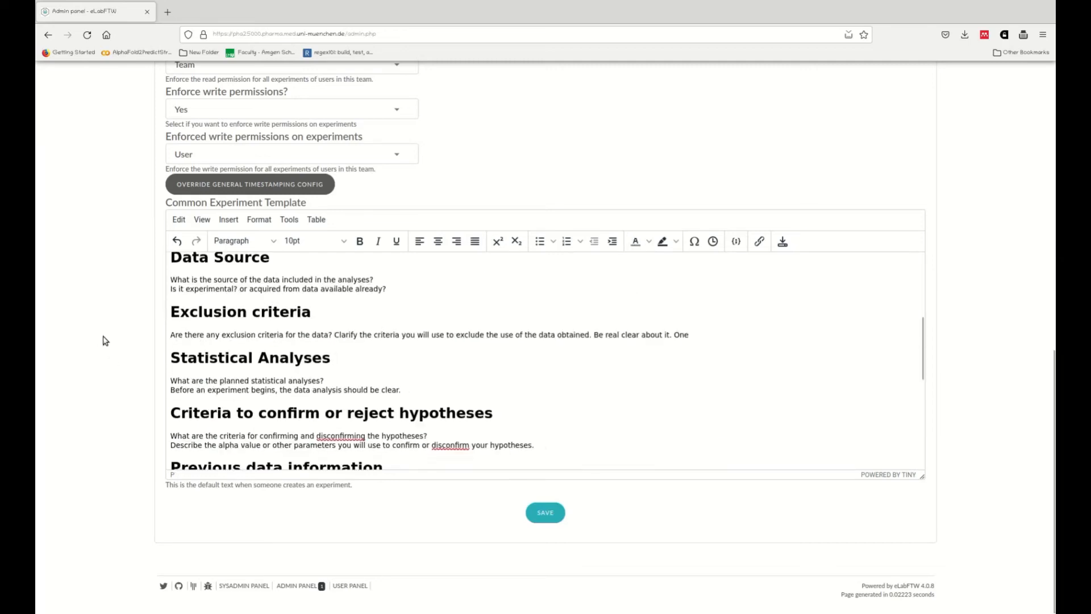
{"action": "left_click", "coordinate": [620, 335]}
{"action": "type", "text": "ly"}
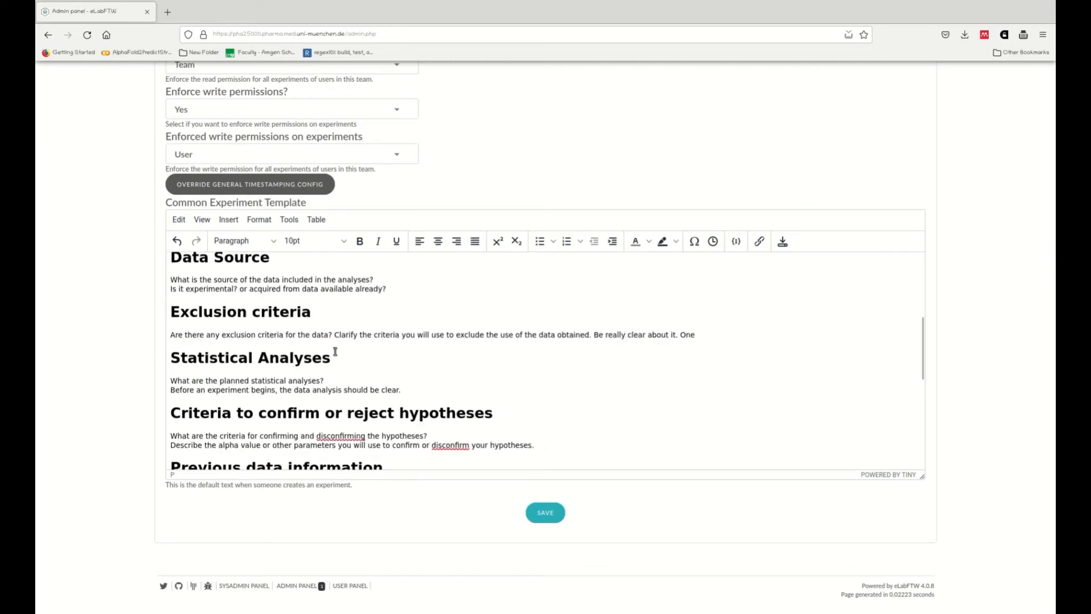
{"action": "left_click", "coordinate": [707, 335]}
{"action": "key", "text": "BackSpace"}
{"action": "key", "text": "BackSpace"}
{"action": "key", "text": "BackSpace"}
Step: Merge the data source prompt into one line and make it gray italic
{"action": "scroll", "coordinate": [406, 283], "scroll_direction": "up", "scroll_amount": 3}
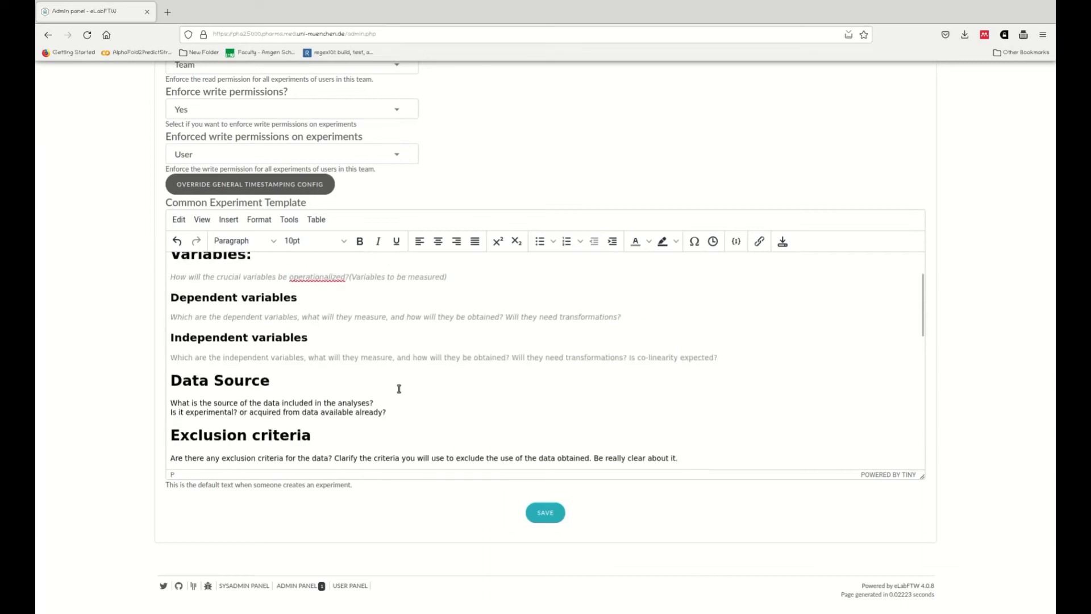
{"action": "left_click", "coordinate": [406, 401]}
{"action": "key", "text": "Delete"}
{"action": "left_click_drag", "start_coordinate": [172, 402], "coordinate": [603, 402]}
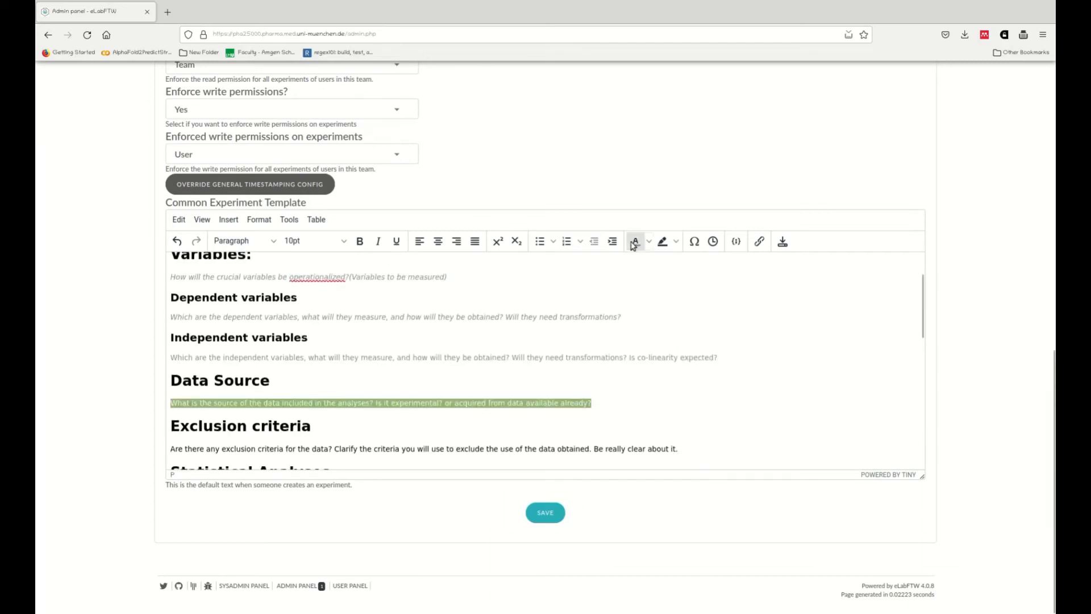
{"action": "left_click", "coordinate": [636, 242]}
{"action": "left_click", "coordinate": [380, 241]}
Step: Make the exclusion criteria prompt gray italic
{"action": "scroll", "coordinate": [518, 345], "scroll_direction": "down", "scroll_amount": 3}
{"action": "left_click_drag", "start_coordinate": [171, 326], "coordinate": [678, 326]}
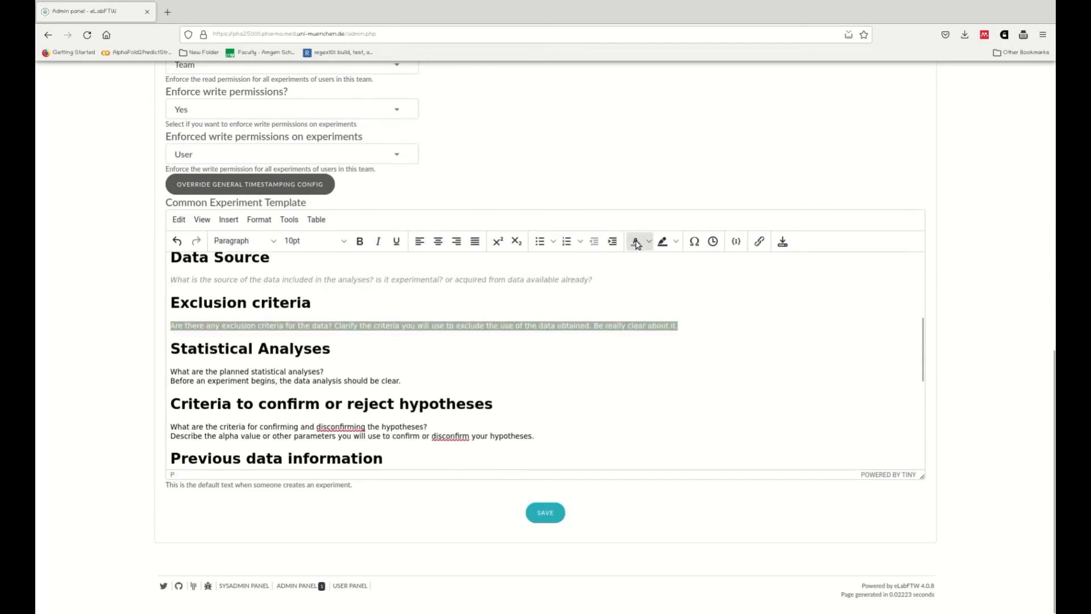
{"action": "left_click", "coordinate": [636, 242]}
{"action": "left_click", "coordinate": [378, 242]}
Step: Merge the statistical analyses prompt into one line and italicize it
{"action": "left_click", "coordinate": [349, 371]}
{"action": "key", "text": "Delete"}
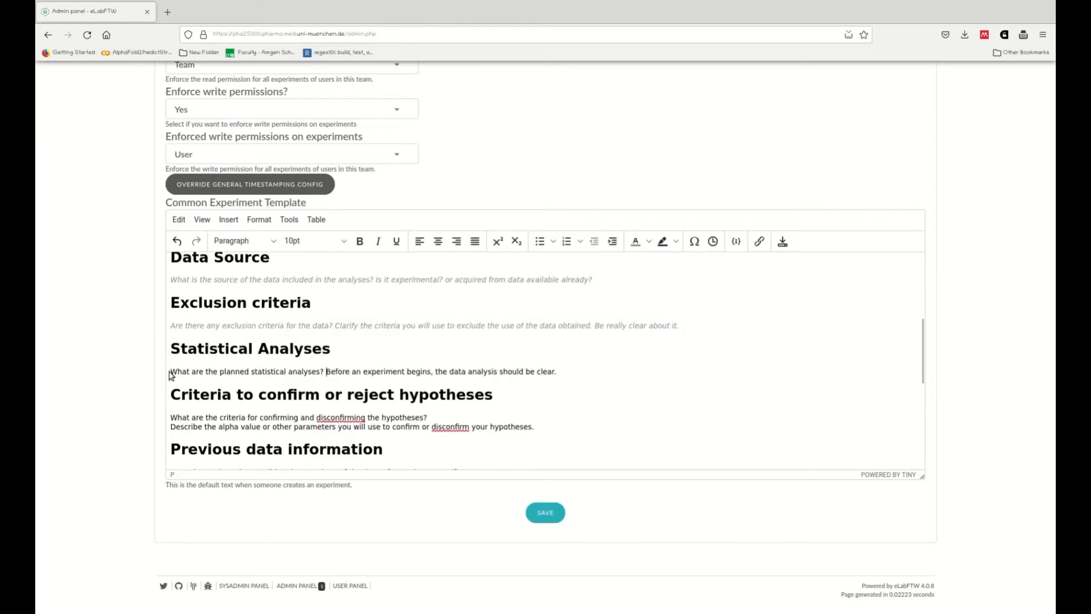
{"action": "left_click_drag", "start_coordinate": [171, 372], "coordinate": [563, 370]}
{"action": "left_click", "coordinate": [378, 242]}
Step: Merge the hypothesis-criteria prompt into one line and make it gray italic
{"action": "scroll", "coordinate": [578, 392], "scroll_direction": "down", "scroll_amount": 2}
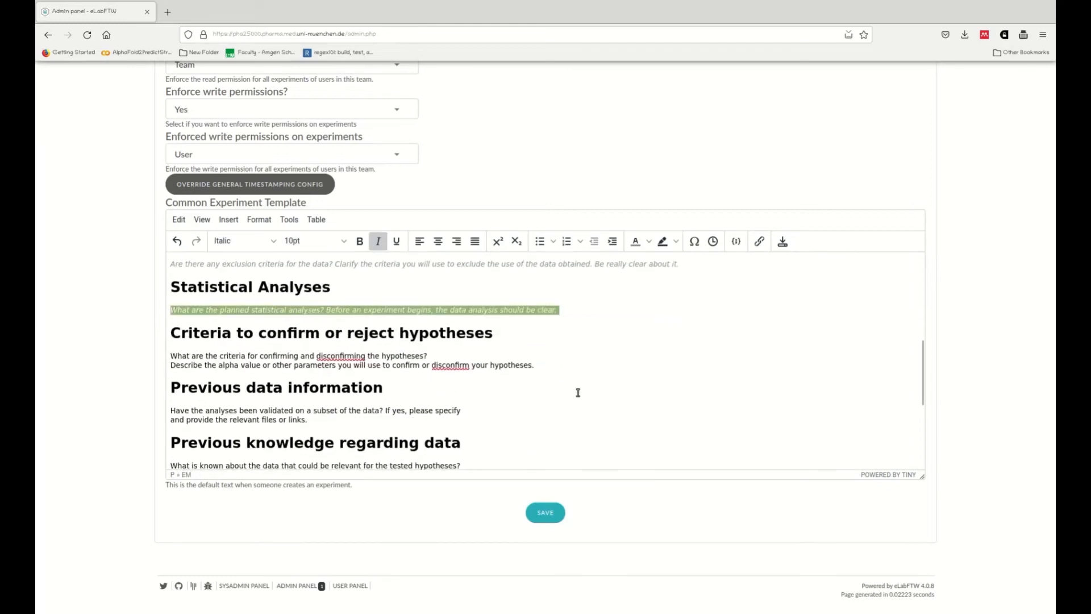
{"action": "left_click", "coordinate": [475, 355]}
{"action": "key", "text": "Delete"}
{"action": "left_click_drag", "start_coordinate": [172, 356], "coordinate": [773, 344]}
{"action": "left_click", "coordinate": [377, 241]}
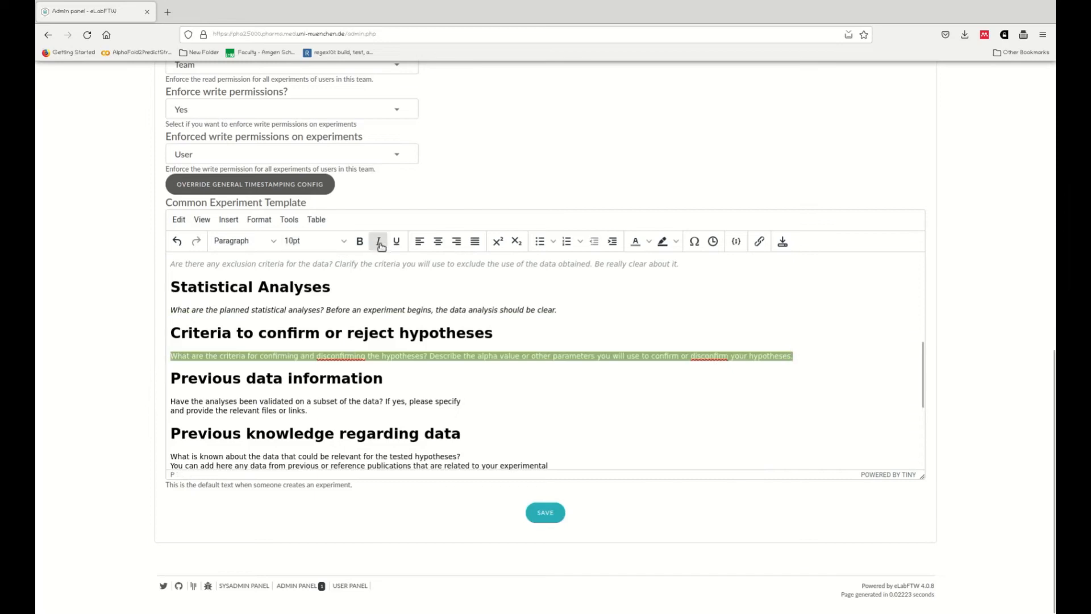
{"action": "left_click", "coordinate": [636, 241]}
Step: Merge the previous-data prompt into one line ending 'links to previous experiments.' and italicize it
{"action": "left_click", "coordinate": [486, 401]}
{"action": "key", "text": "Delete"}
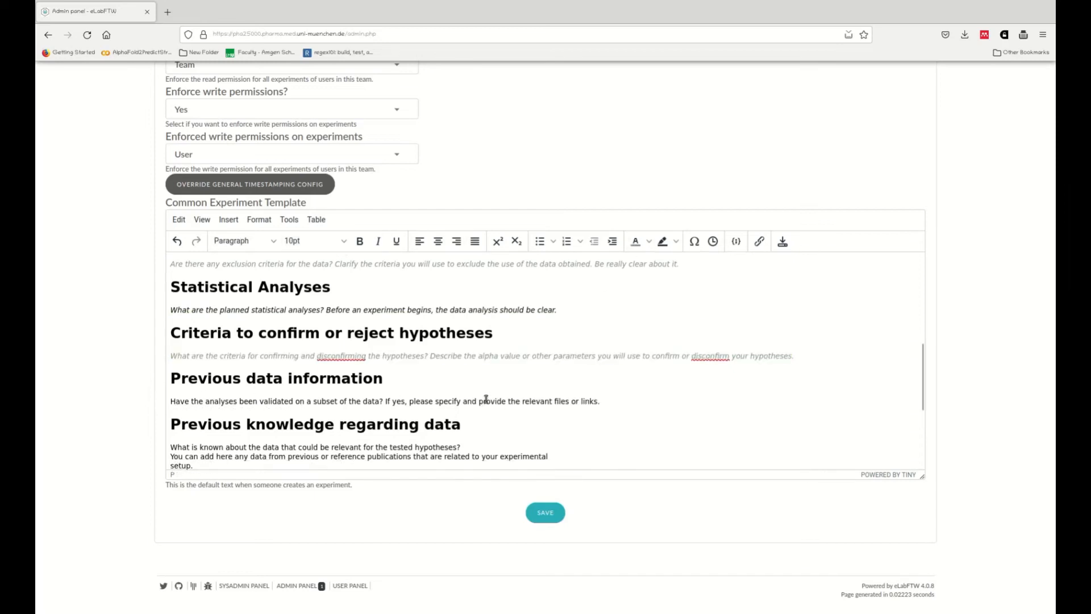
{"action": "left_click", "coordinate": [608, 399]}
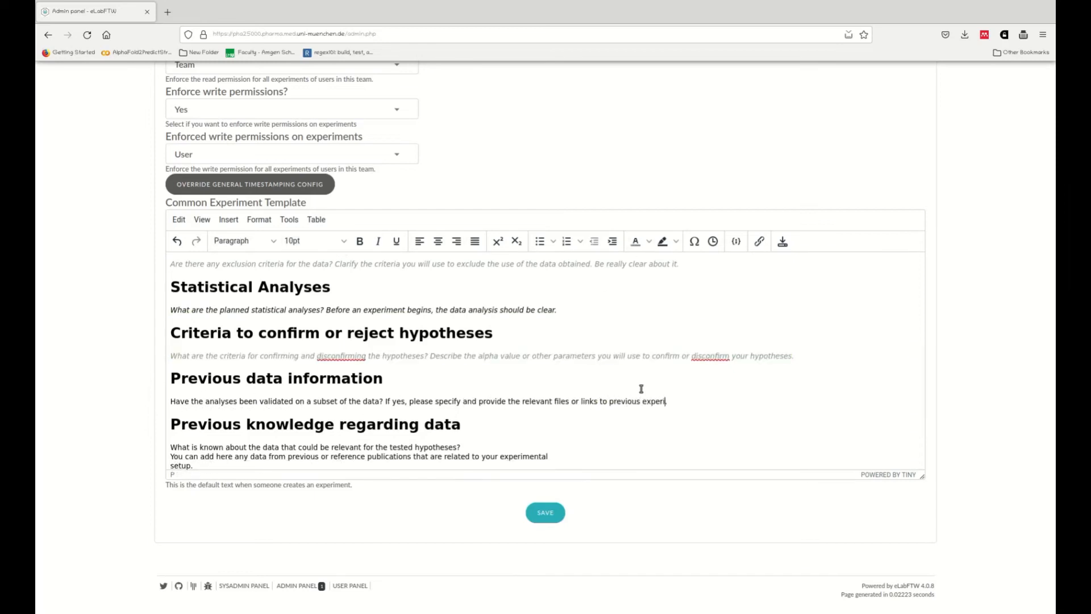
{"action": "left_click_drag", "start_coordinate": [171, 401], "coordinate": [690, 401]}
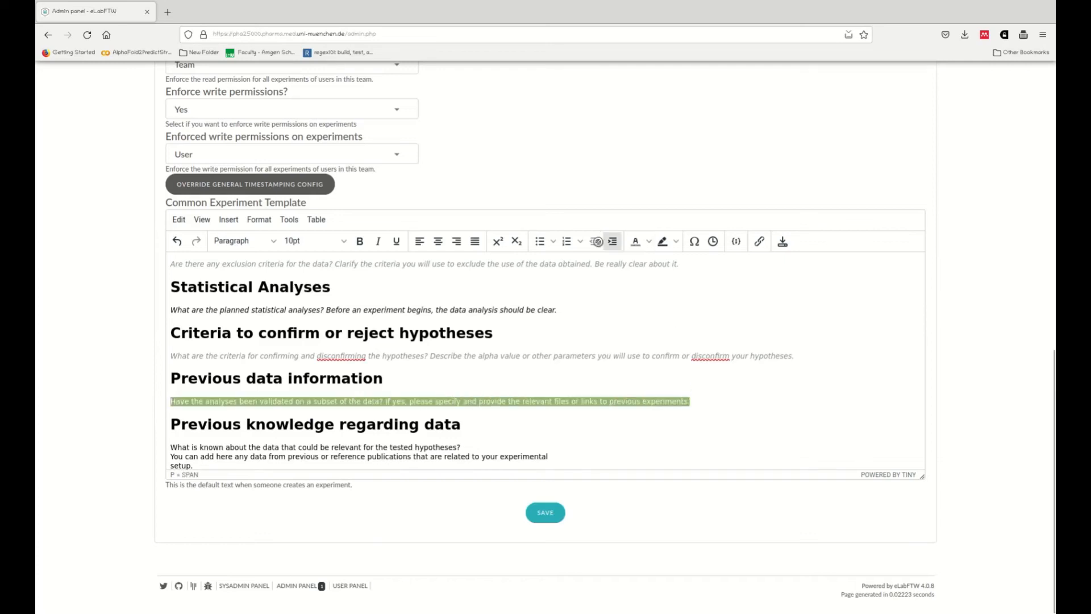
{"action": "left_click", "coordinate": [378, 241]}
Step: Merge the previous-knowledge prompt into one line
{"action": "scroll", "coordinate": [392, 307], "scroll_direction": "down", "scroll_amount": 3}
{"action": "left_click", "coordinate": [492, 288]}
{"action": "key", "text": "Delete"}
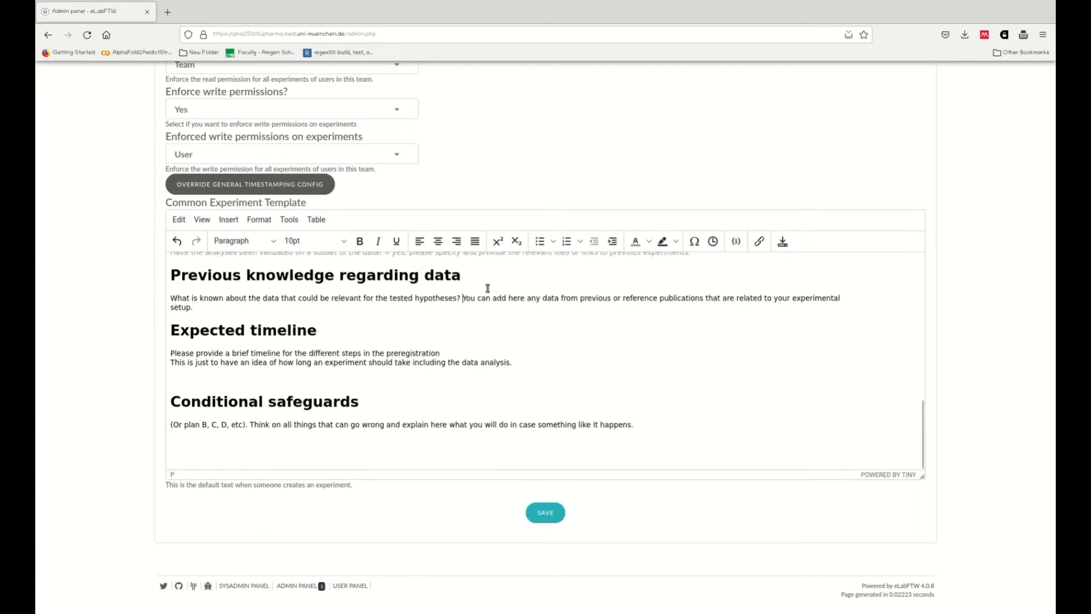
Step: Italicize the previous-knowledge and expected-timeline prompts, merging the timeline prompt into one line with a period after 'preregistration'
{"action": "left_click_drag", "start_coordinate": [170, 308], "coordinate": [870, 308]}
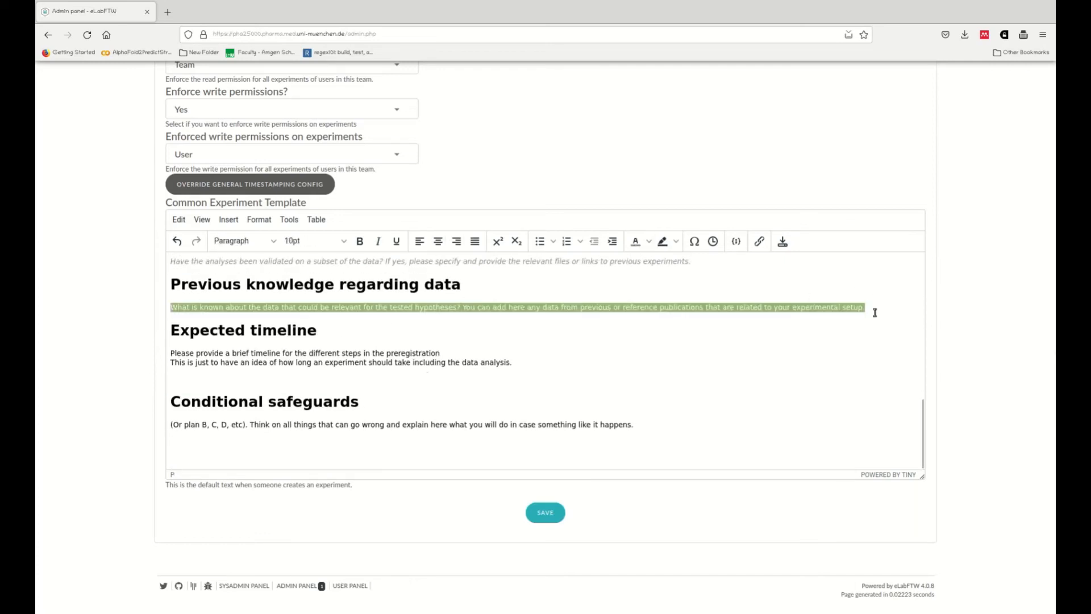
{"action": "left_click", "coordinate": [378, 241]}
{"action": "left_click_drag", "start_coordinate": [171, 353], "coordinate": [535, 361]}
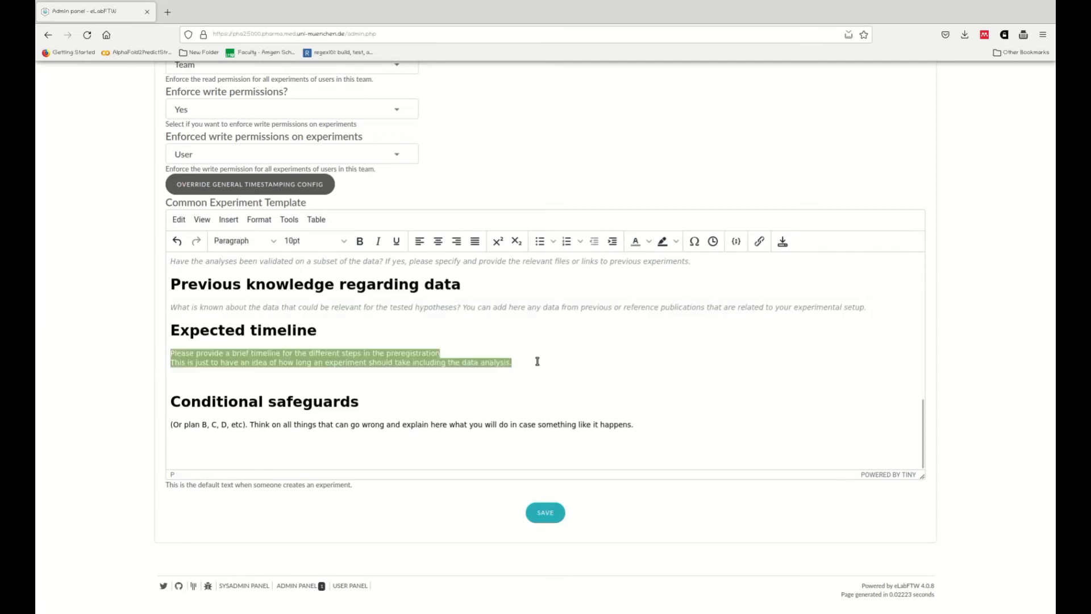
{"action": "left_click", "coordinate": [378, 241]}
{"action": "left_click", "coordinate": [458, 354]}
{"action": "type", "text": "."}
{"action": "key", "text": "Delete"}
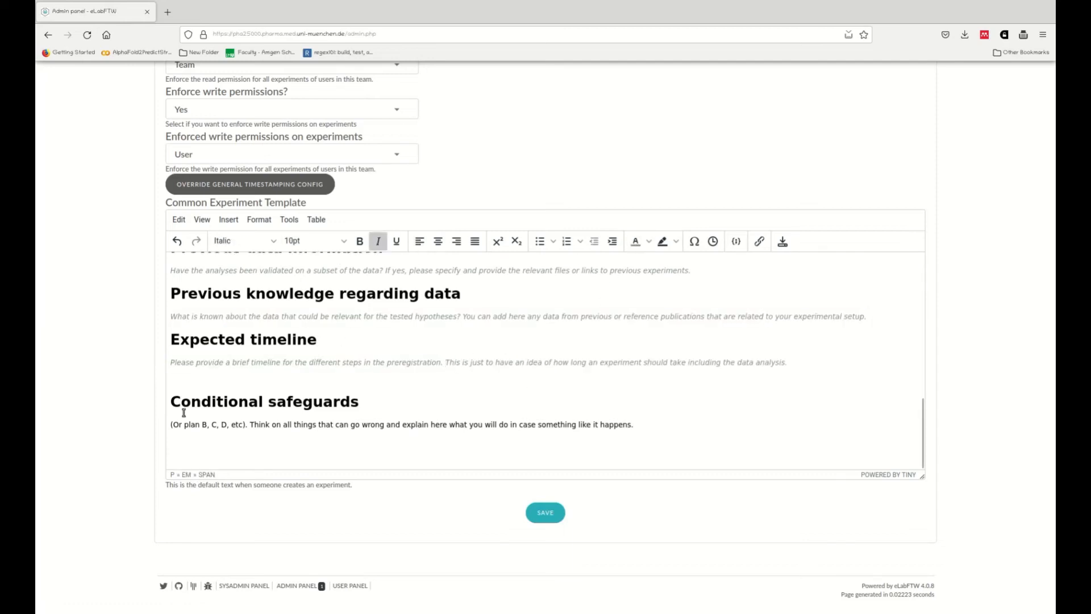
Step: Make the conditional-safeguards prompt gray italic and remove the empty line above its heading
{"action": "left_click_drag", "start_coordinate": [171, 424], "coordinate": [706, 424]}
{"action": "left_click", "coordinate": [379, 242]}
{"action": "left_click", "coordinate": [635, 241]}
{"action": "left_click", "coordinate": [305, 454]}
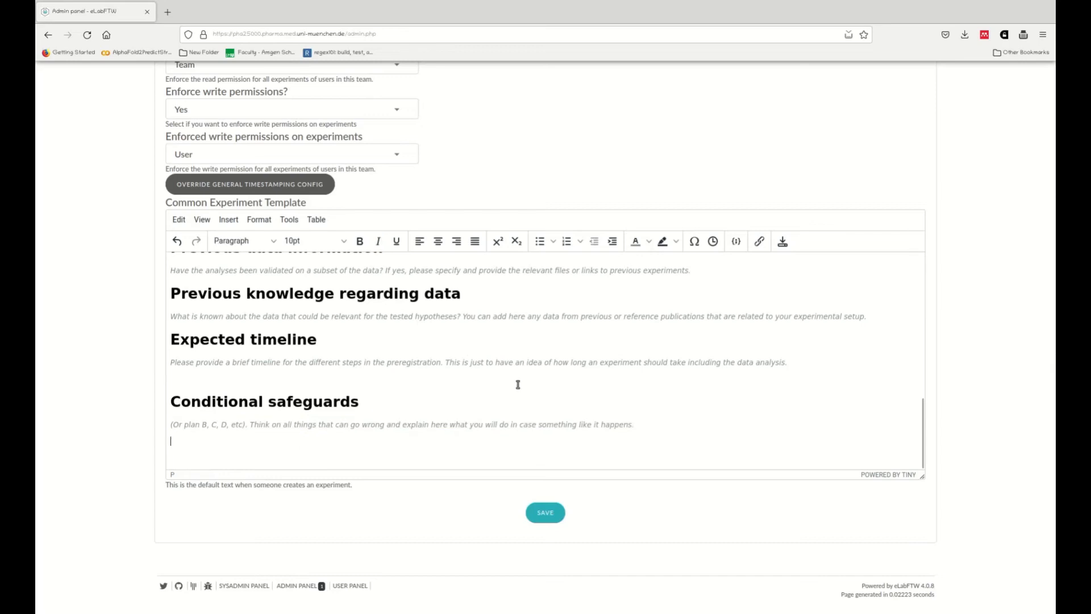
{"action": "left_click", "coordinate": [405, 385]}
{"action": "key", "text": "Delete"}
{"action": "left_click", "coordinate": [554, 439]}
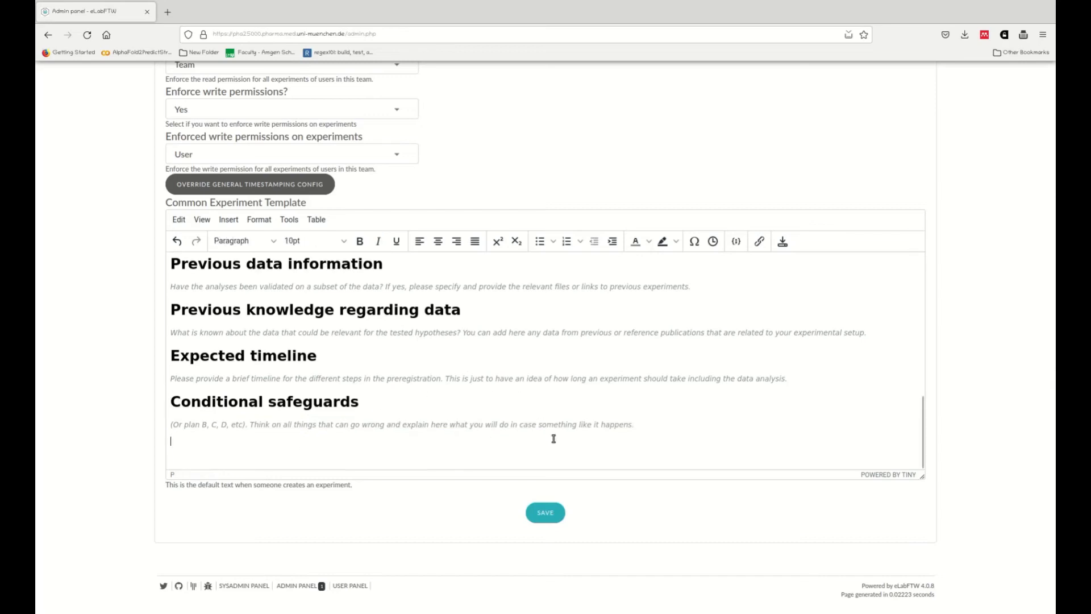
Step: Save the Common Experiment Template
{"action": "scroll", "coordinate": [745, 392], "scroll_direction": "up", "scroll_amount": 15}
{"action": "scroll", "coordinate": [732, 364], "scroll_direction": "down", "scroll_amount": 6}
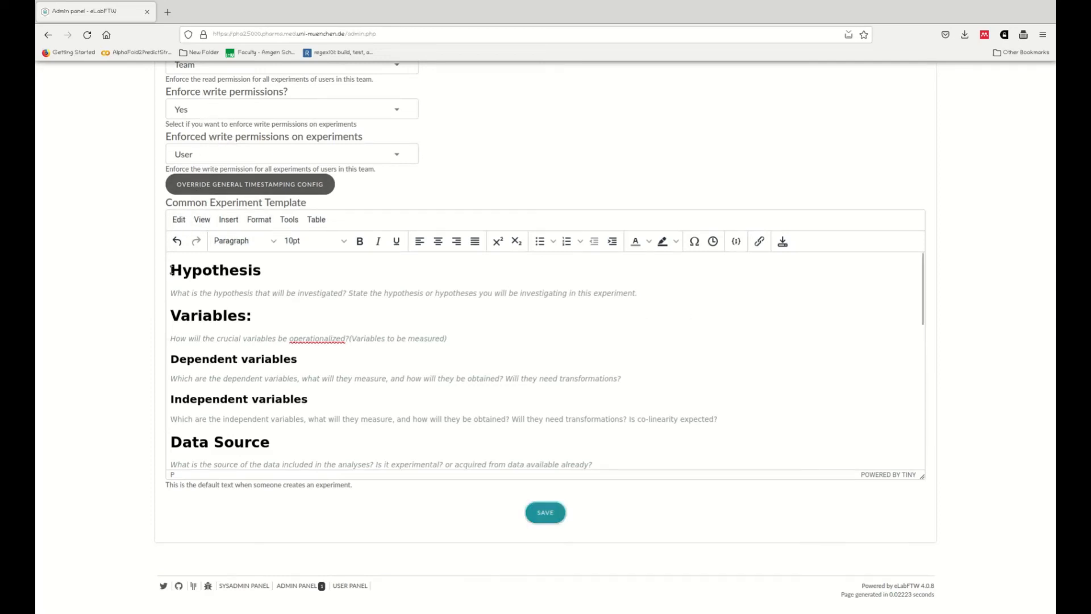
{"action": "left_click_drag", "start_coordinate": [172, 269], "coordinate": [691, 427]}
{"action": "scroll", "coordinate": [365, 443], "scroll_direction": "down", "scroll_amount": 10}
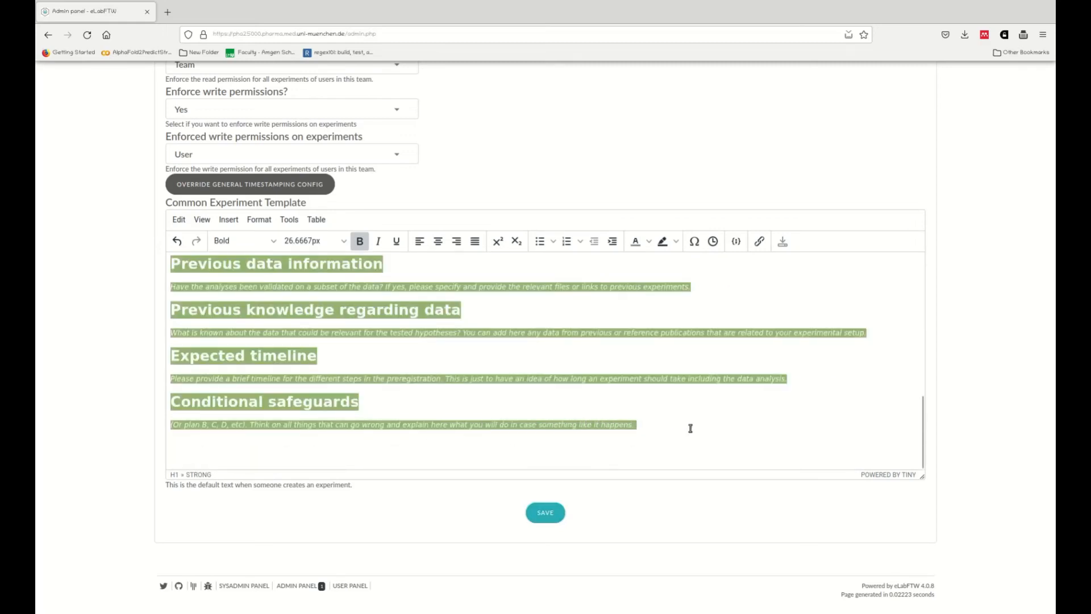
{"action": "right_click", "coordinate": [634, 420]}
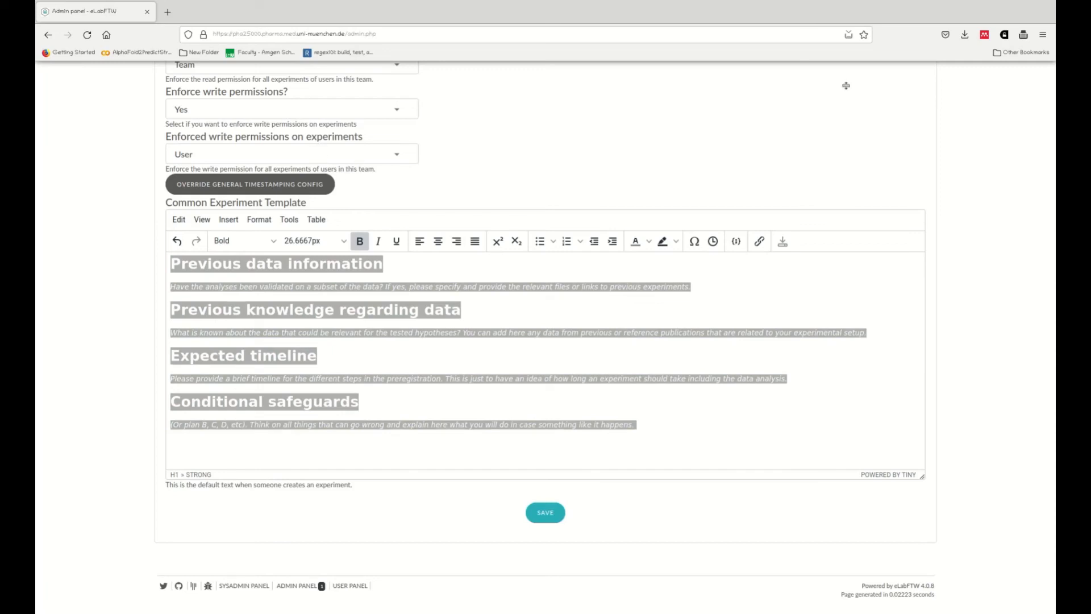
{"action": "key", "text": "alt+Tab"}
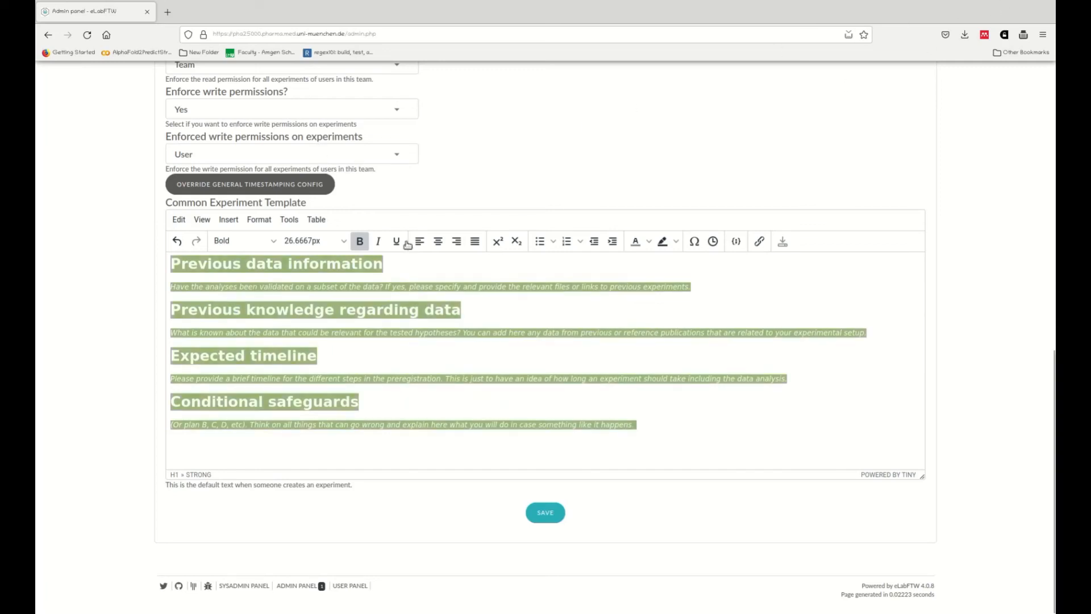
{"action": "left_click", "coordinate": [545, 512]}
{"action": "left_click", "coordinate": [618, 358]}
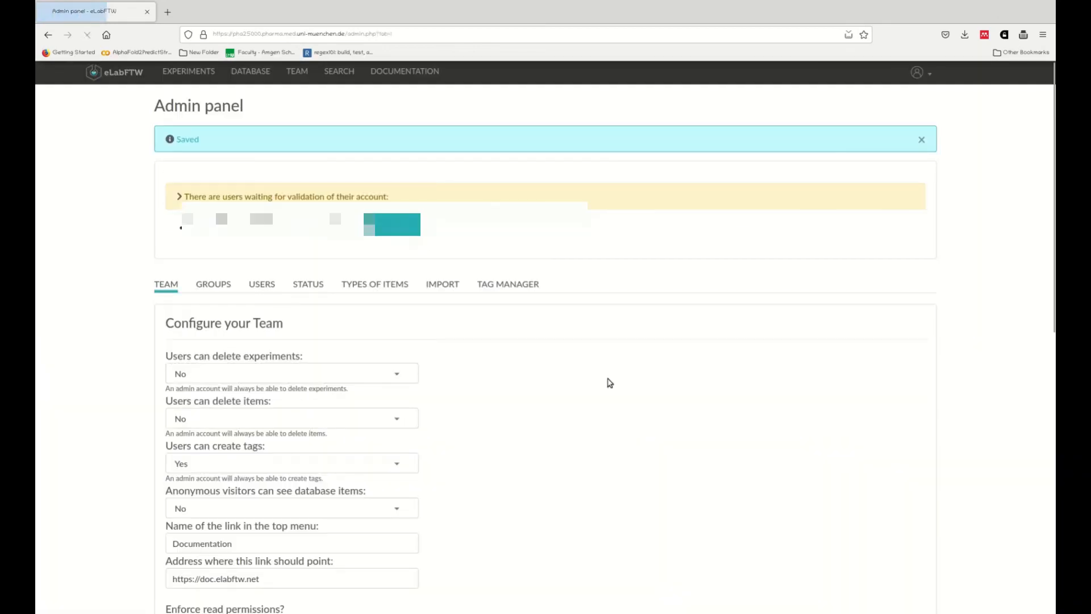
Step: Scroll through the saved template to review its headings and prompts
{"action": "scroll", "coordinate": [589, 330], "scroll_direction": "down", "scroll_amount": 10}
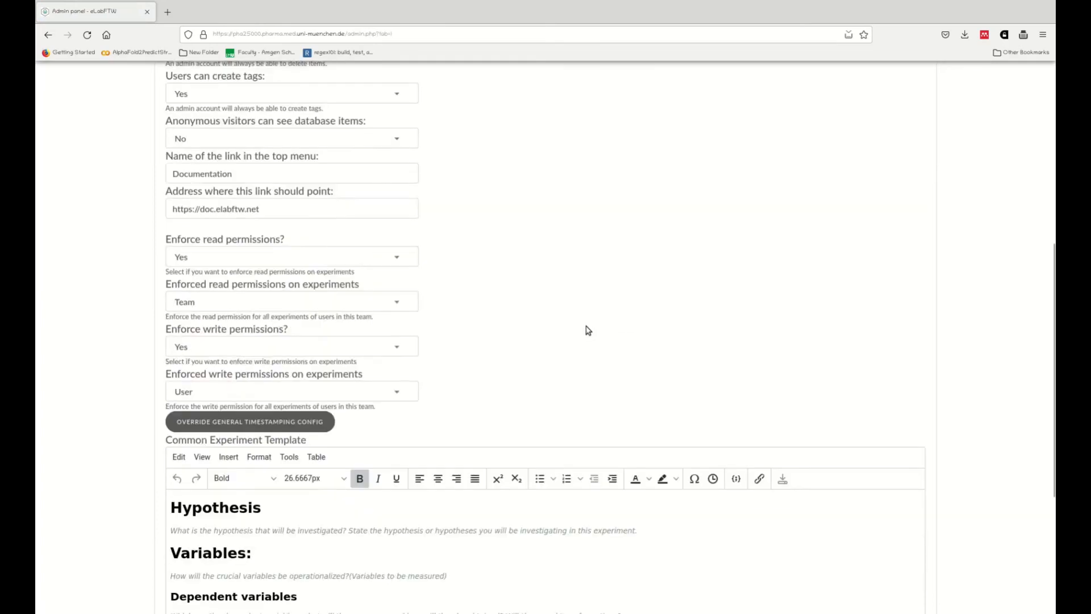
{"action": "scroll", "coordinate": [266, 375], "scroll_direction": "down", "scroll_amount": 8}
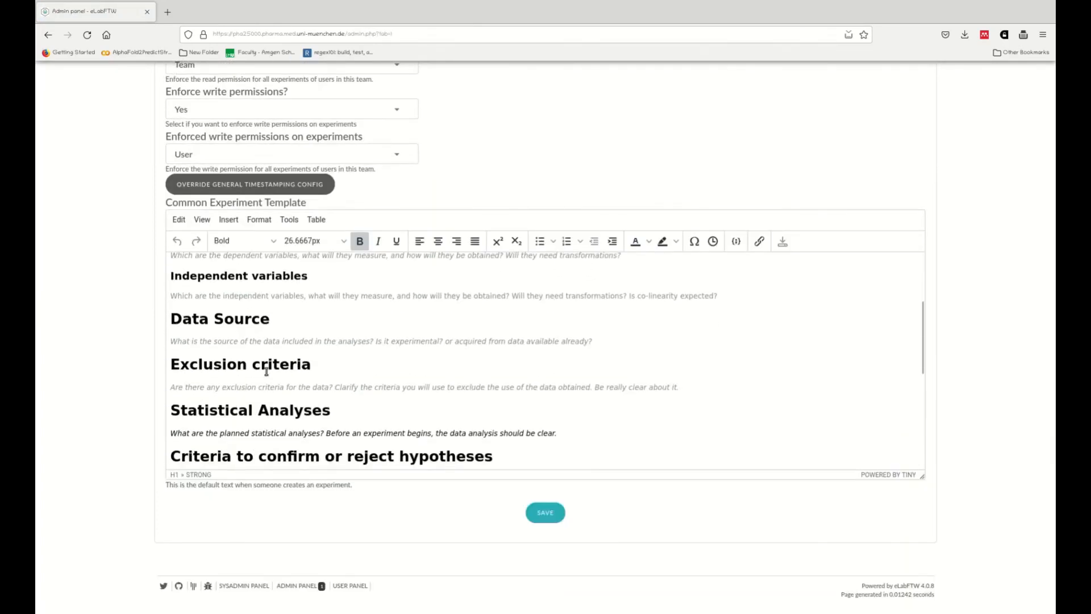
{"action": "scroll", "coordinate": [266, 371], "scroll_direction": "down", "scroll_amount": 2}
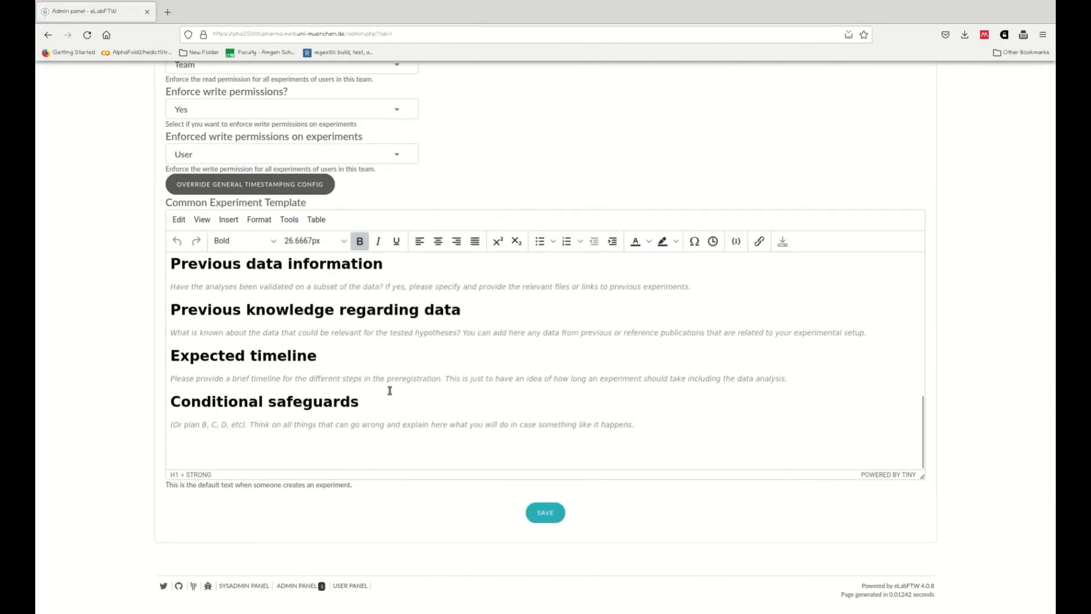
{"action": "scroll", "coordinate": [647, 426], "scroll_direction": "up", "scroll_amount": 10}
{"action": "scroll", "coordinate": [638, 404], "scroll_direction": "up", "scroll_amount": 10}
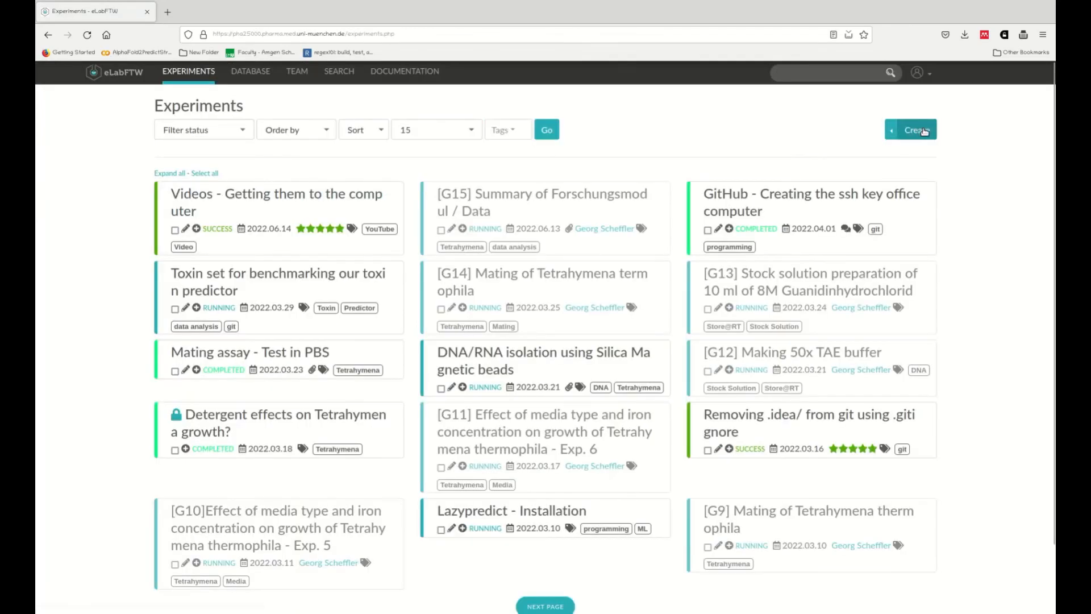
Step: Create a new experiment and review the template text in its body
{"action": "left_click", "coordinate": [916, 130]}
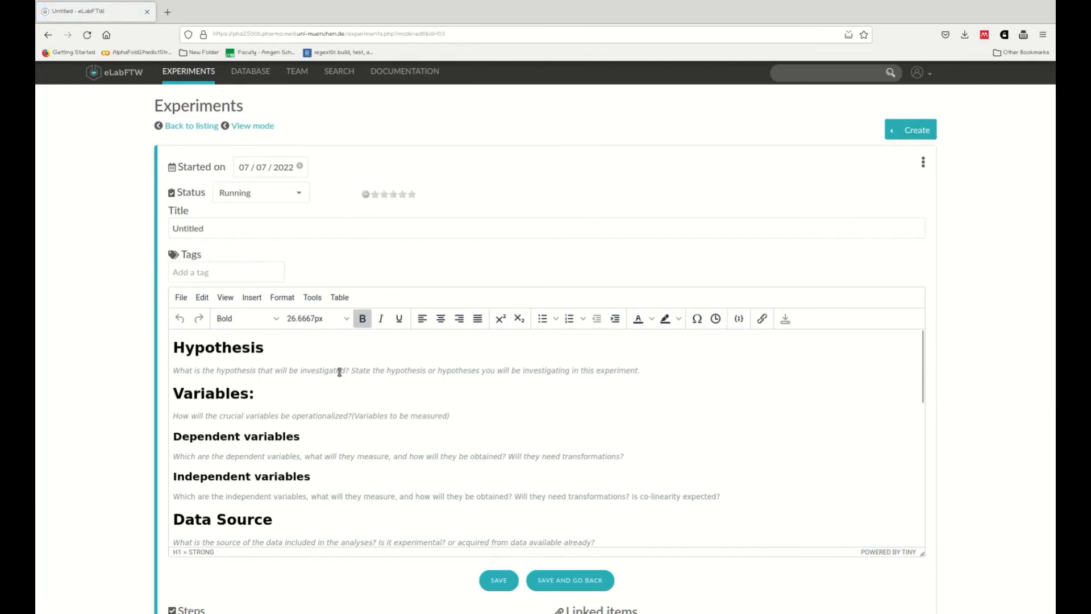
{"action": "scroll", "coordinate": [339, 372], "scroll_direction": "down", "scroll_amount": 2}
{"action": "scroll", "coordinate": [412, 377], "scroll_direction": "down", "scroll_amount": 9}
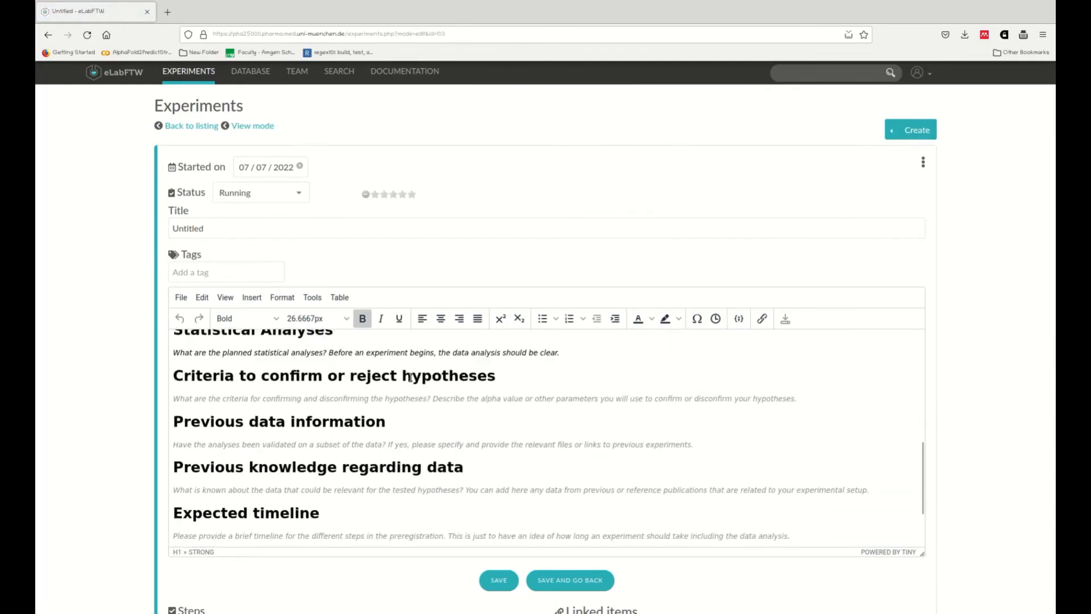
{"action": "scroll", "coordinate": [462, 400], "scroll_direction": "down", "scroll_amount": 2}
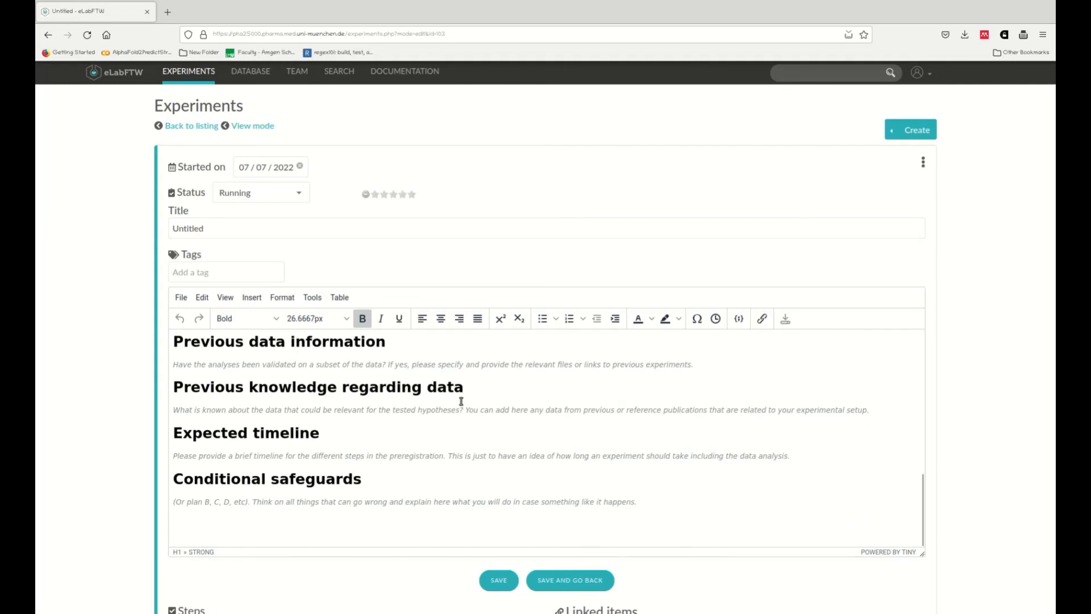
{"action": "scroll", "coordinate": [507, 405], "scroll_direction": "up", "scroll_amount": 15}
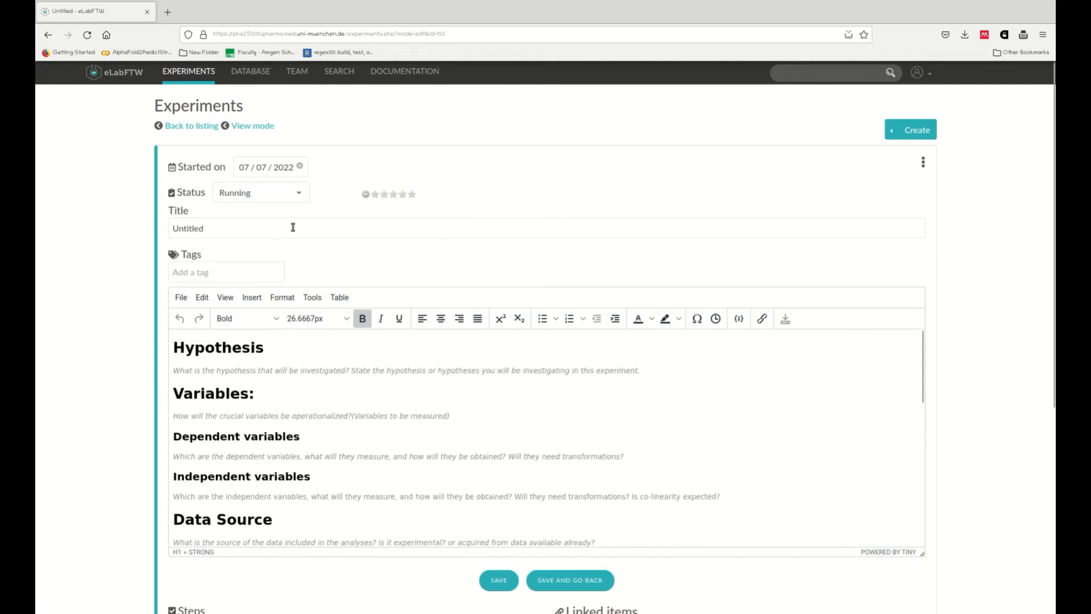
Step: Return to the experiment listing and log out
{"action": "left_click", "coordinate": [273, 227]}
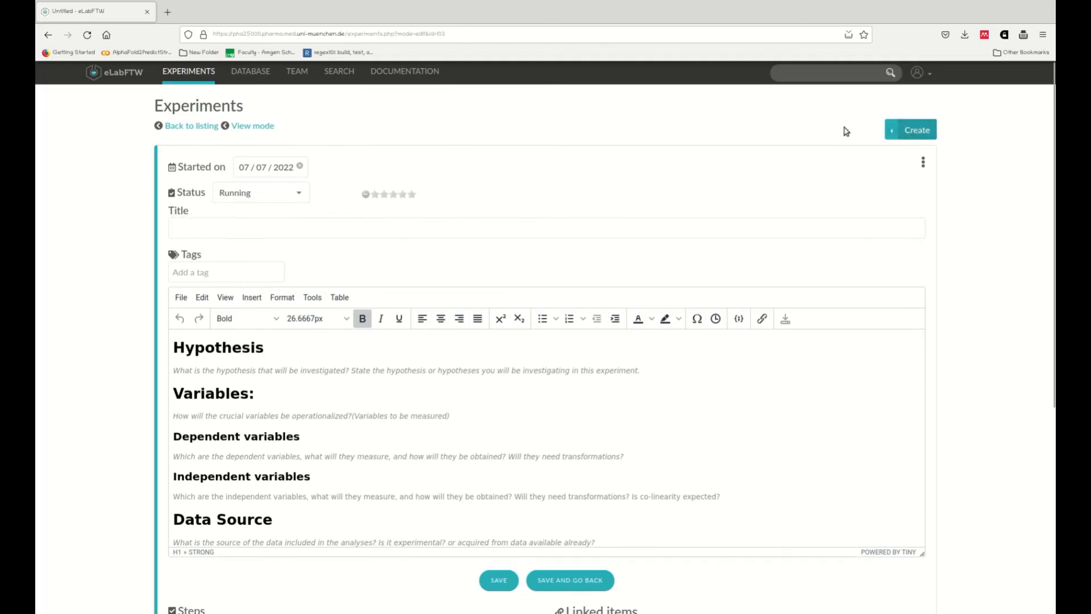
{"action": "left_click", "coordinate": [191, 126]}
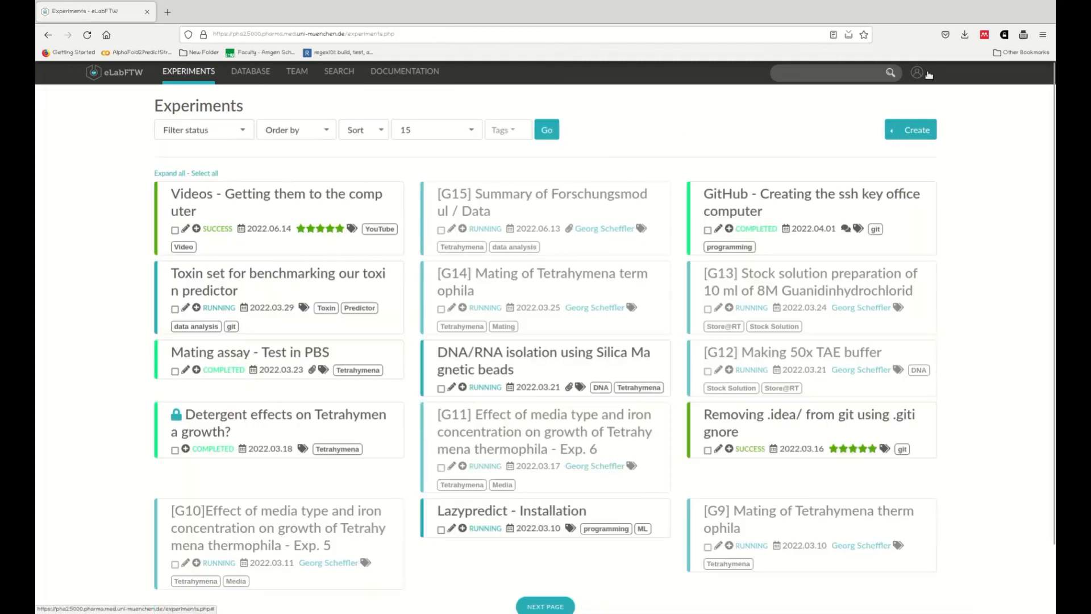
{"action": "left_click", "coordinate": [929, 75]}
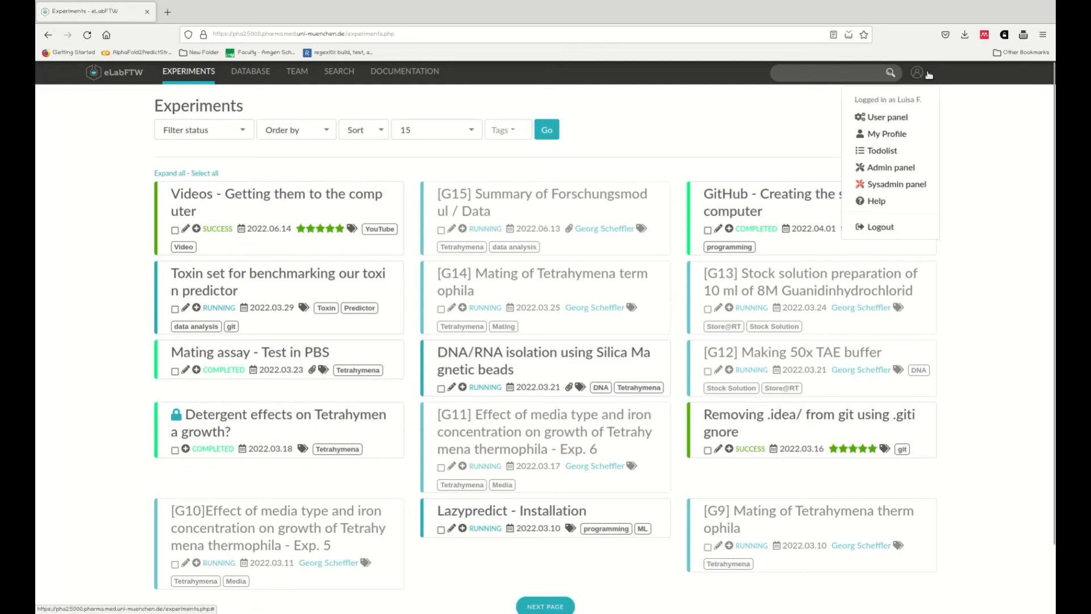
{"action": "left_click", "coordinate": [890, 229]}
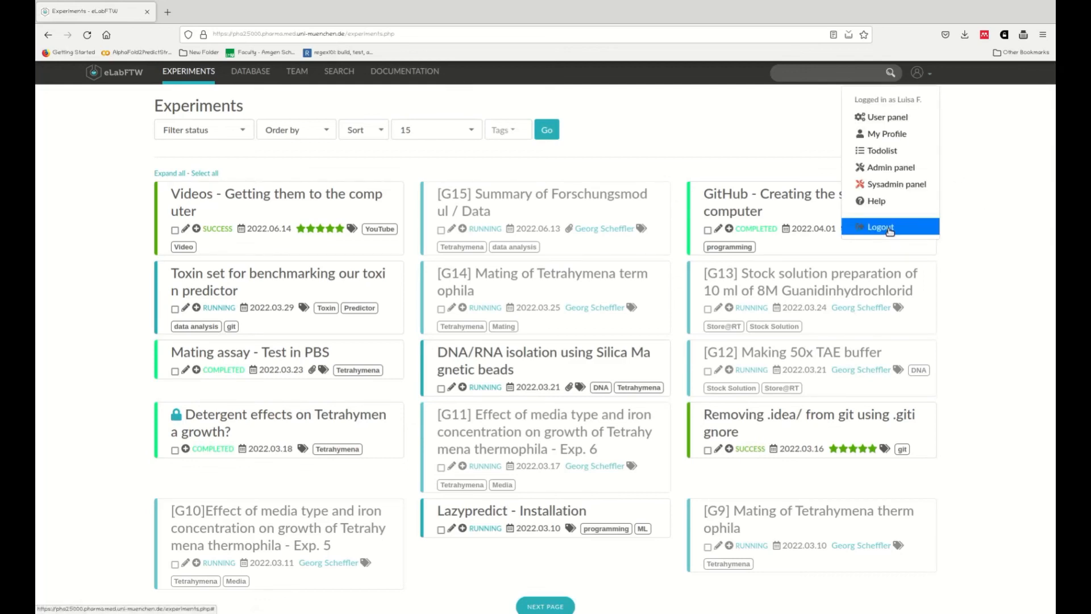